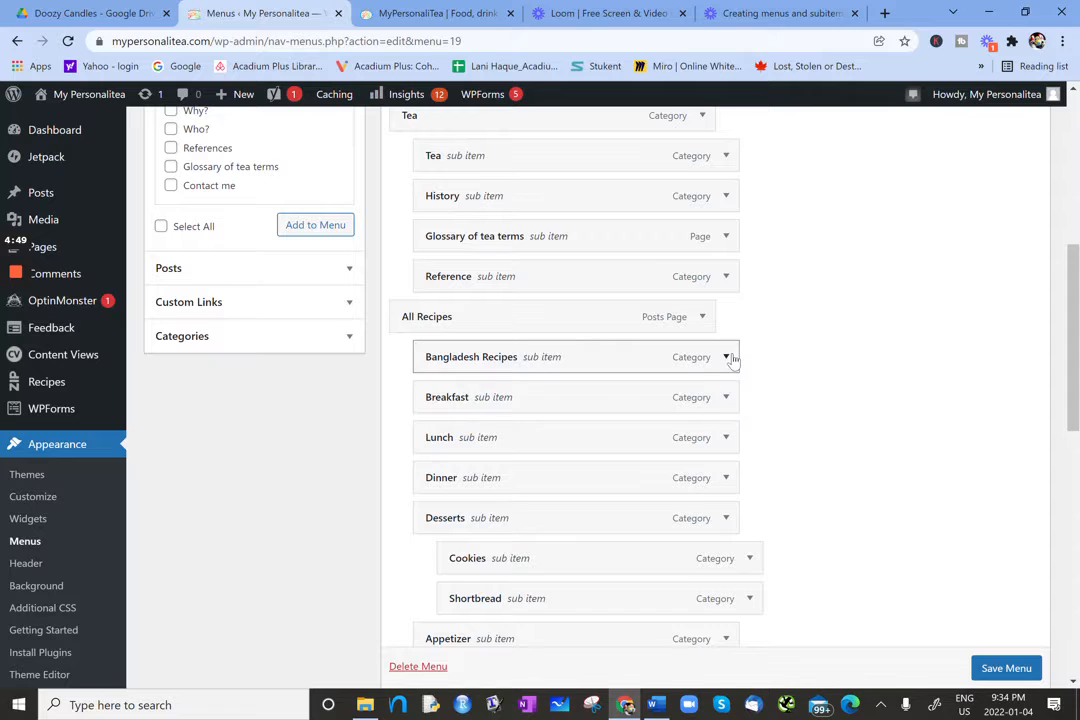
Remove the History sub item under Tea from the main menu and save the menu.
scroll(735, 355, "up", 3)
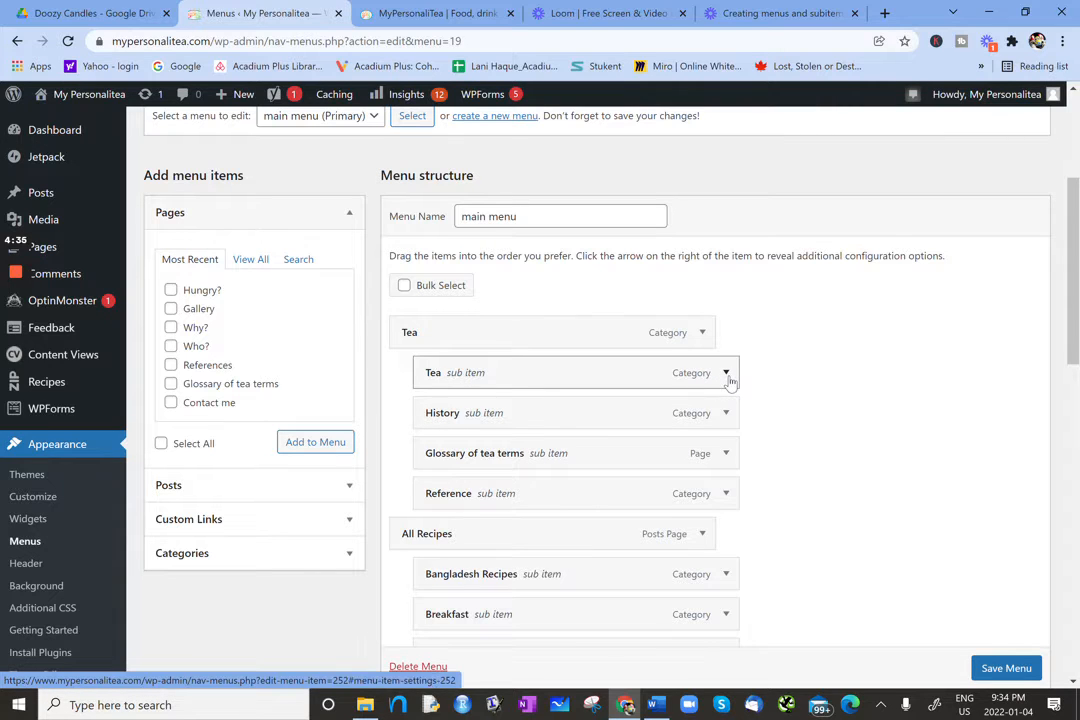
left_click(726, 413)
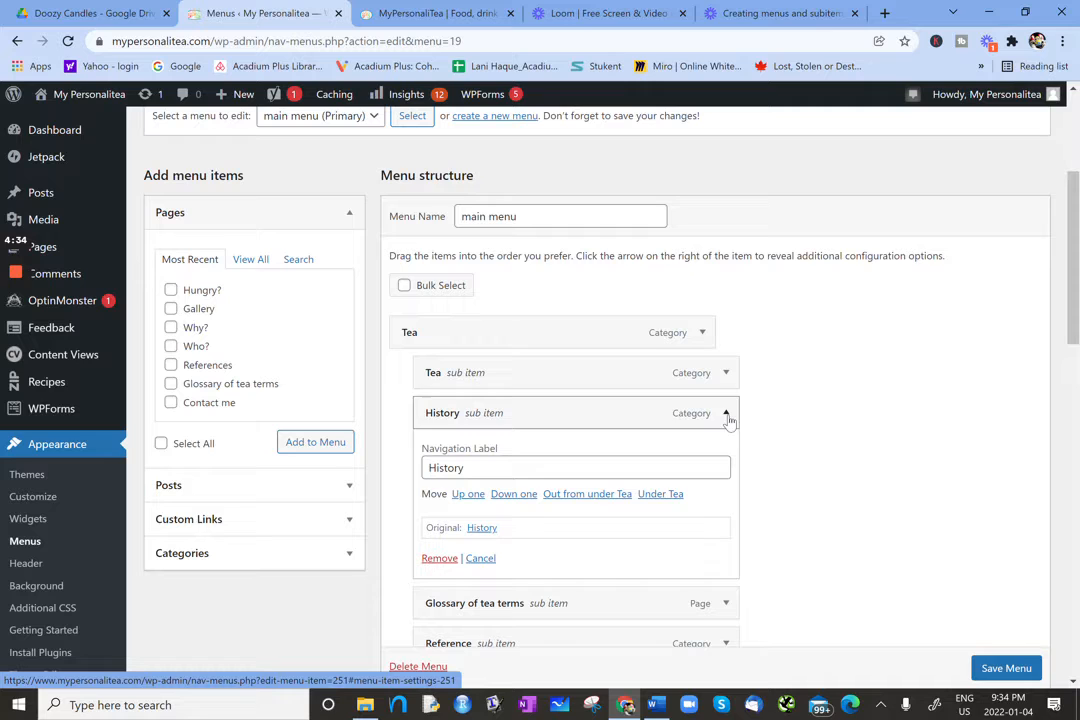
left_click(437, 559)
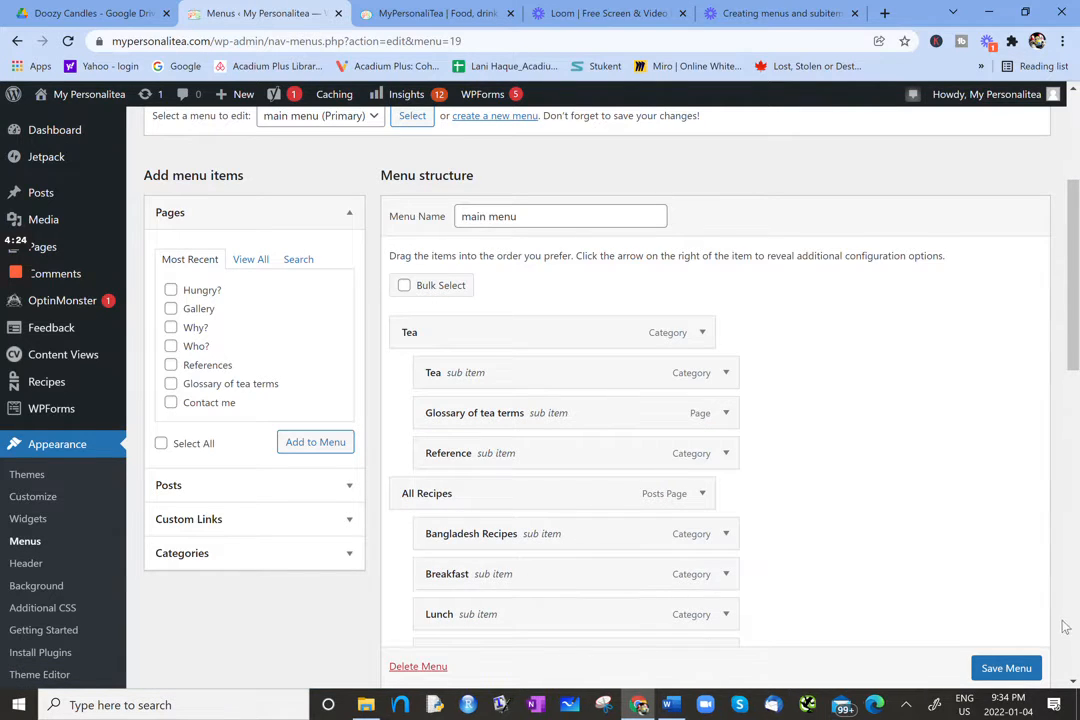
left_click(1003, 671)
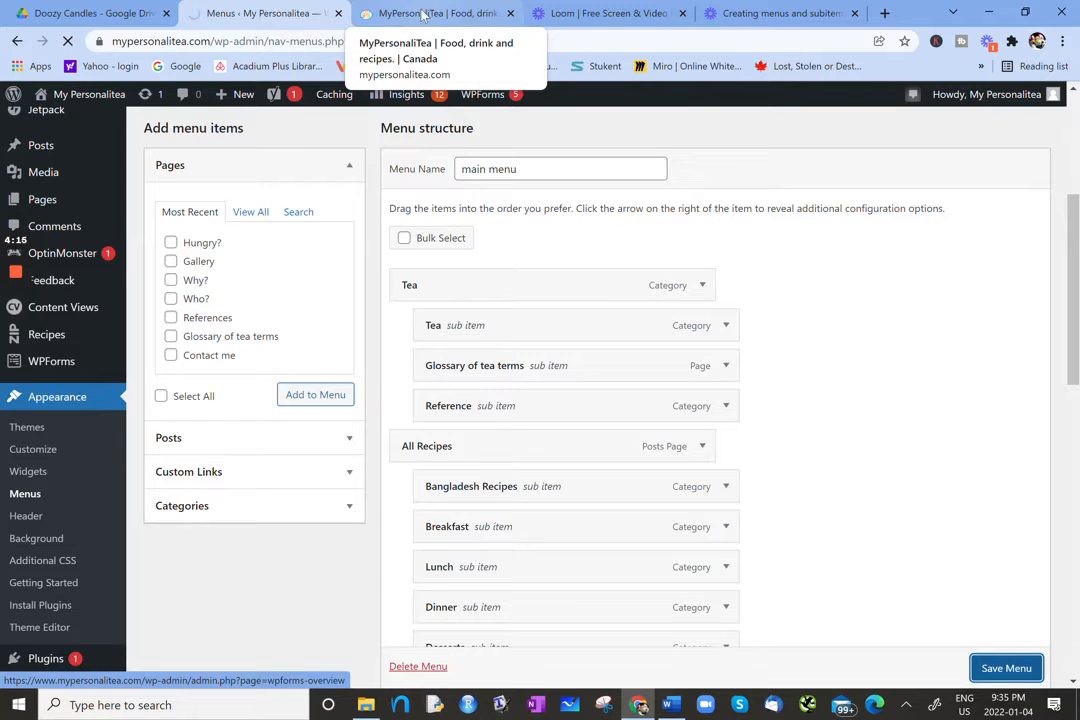
Reload the live site's home page and examine the sub items listed under Tea.
left_click(423, 13)
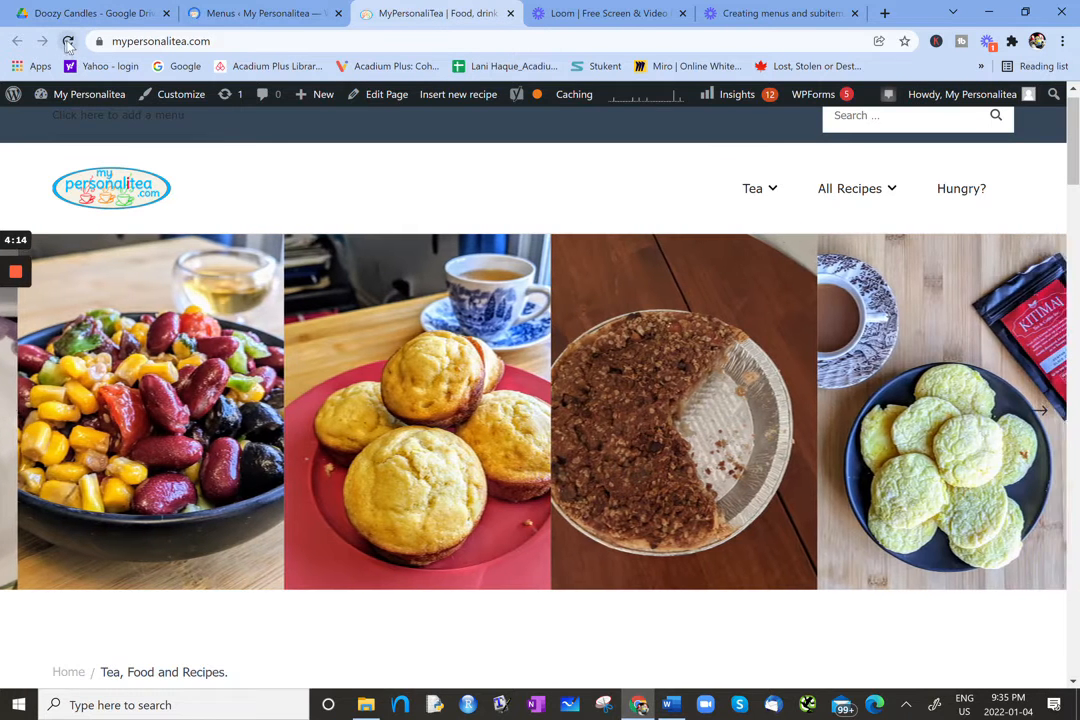
left_click(68, 42)
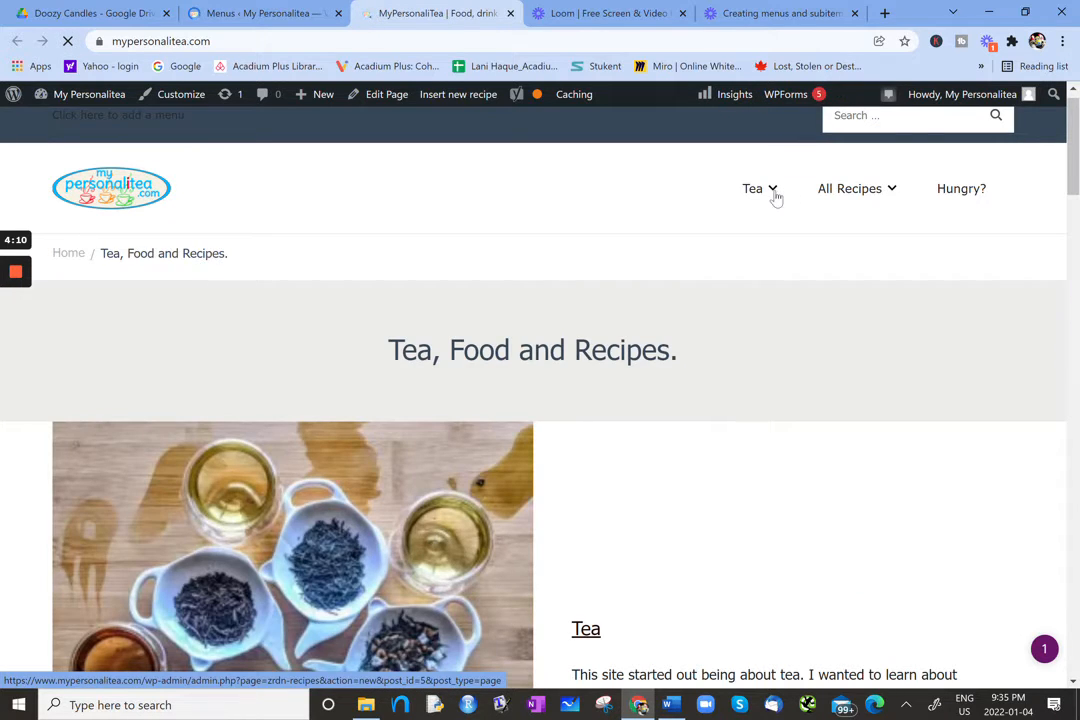
mouse_move(777, 195)
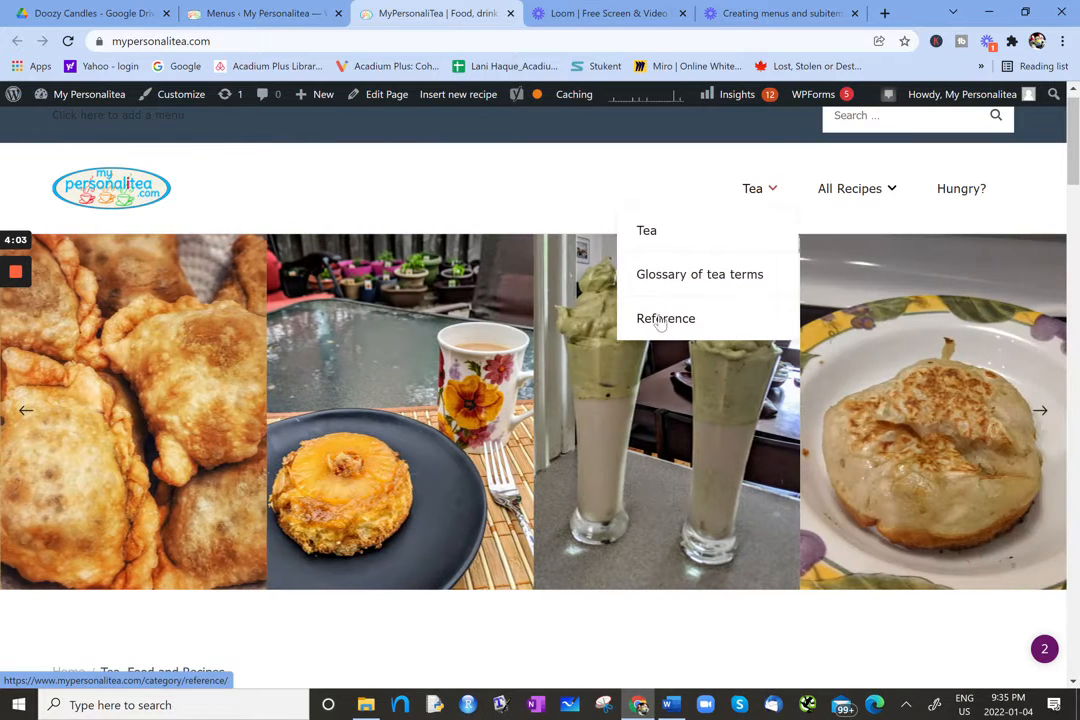
Back in the menu editor, search the pages and posts for "history" and add the History of tea post to the main menu.
left_click(260, 13)
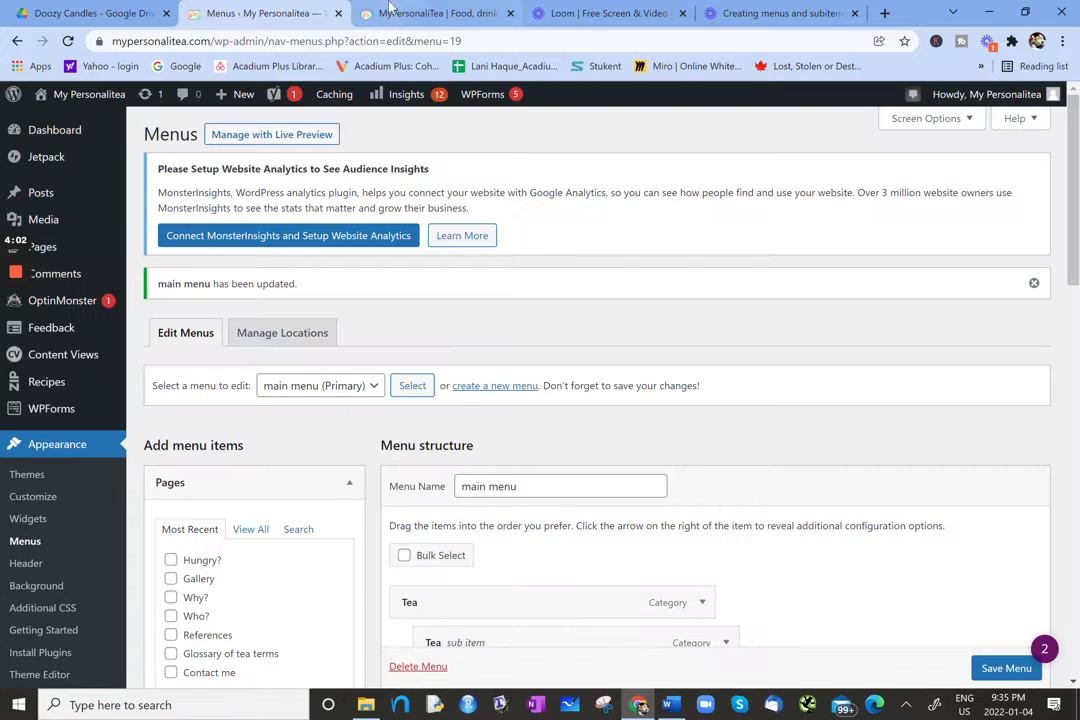
scroll(285, 525, "down", 2)
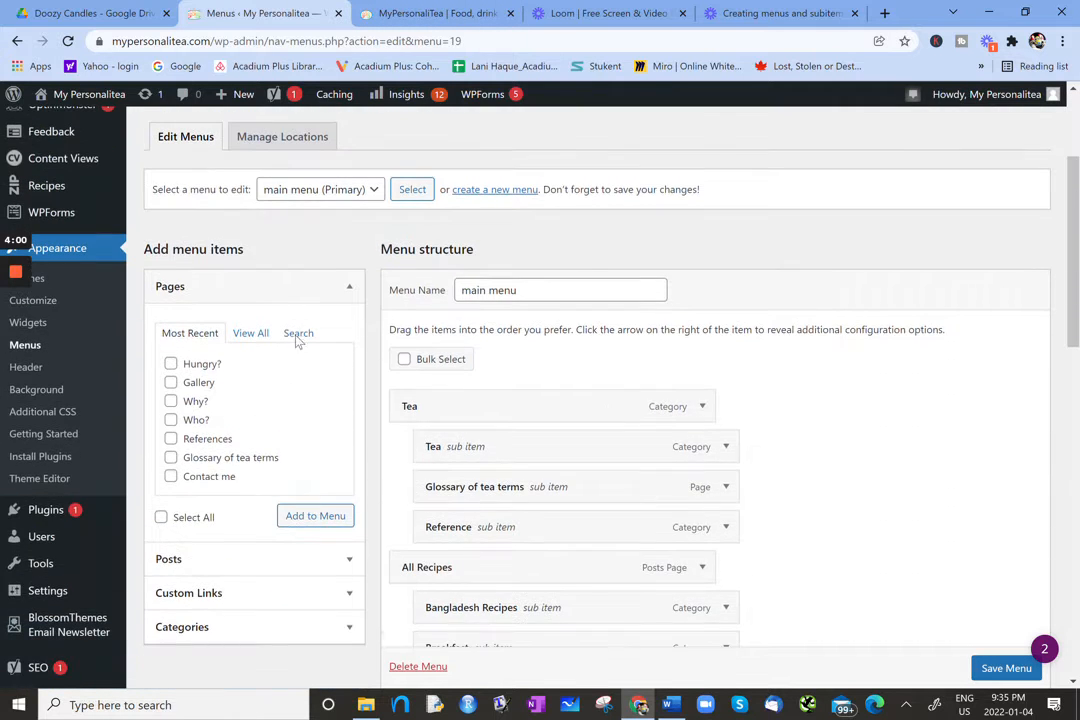
left_click(298, 334)
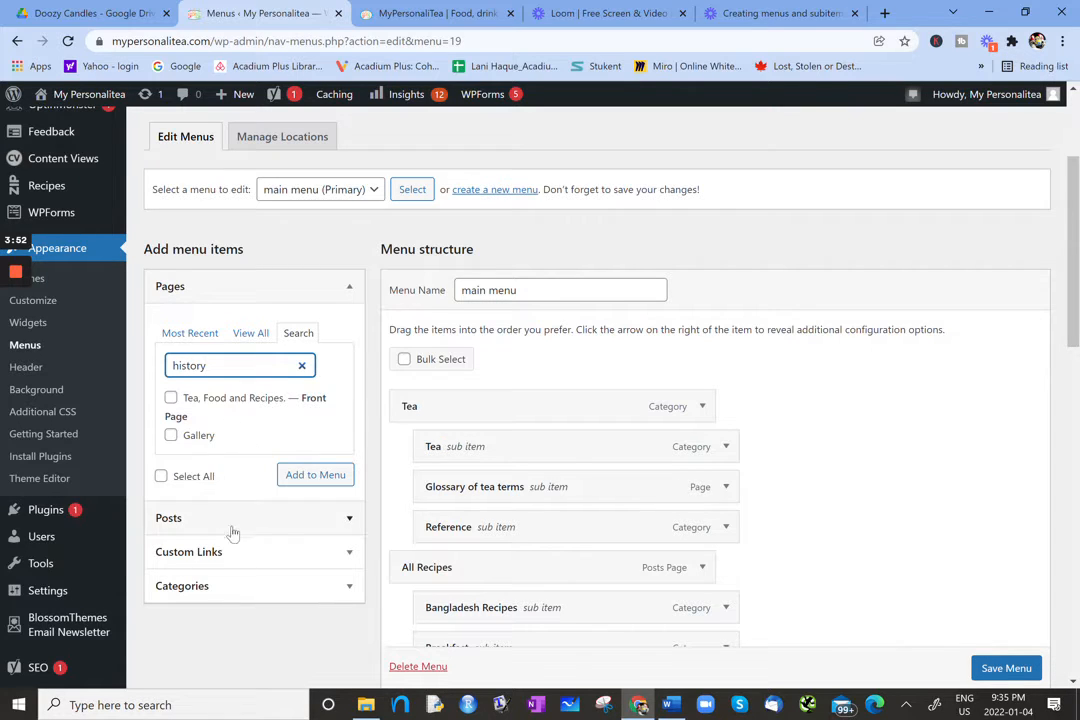
left_click(258, 520)
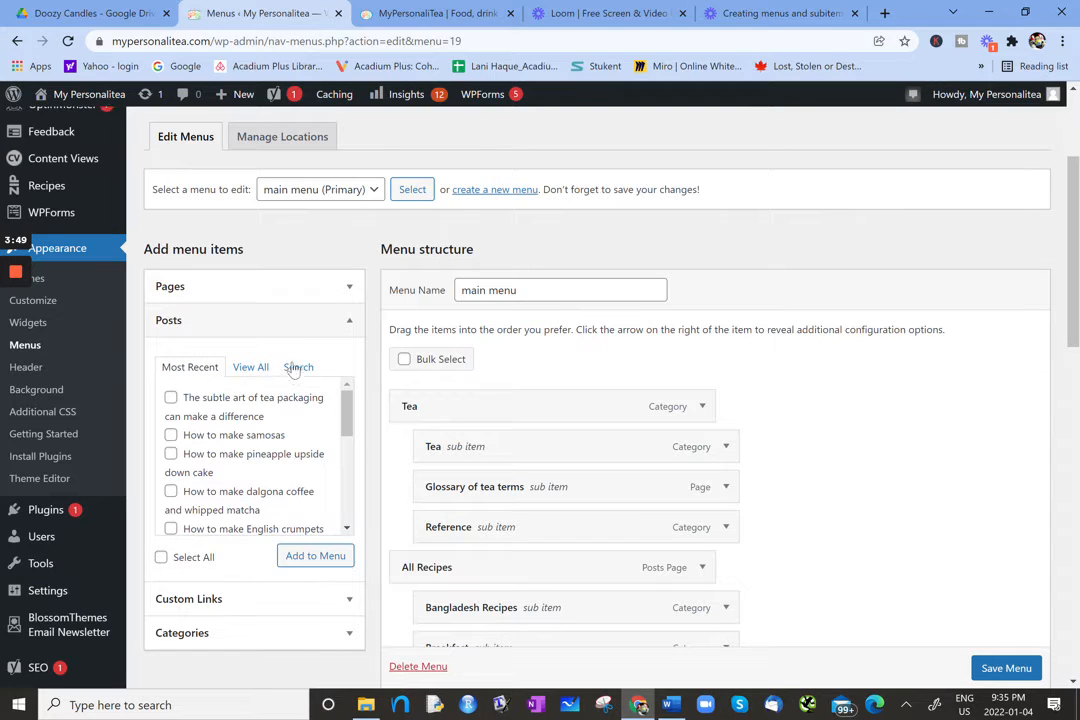
left_click(298, 367)
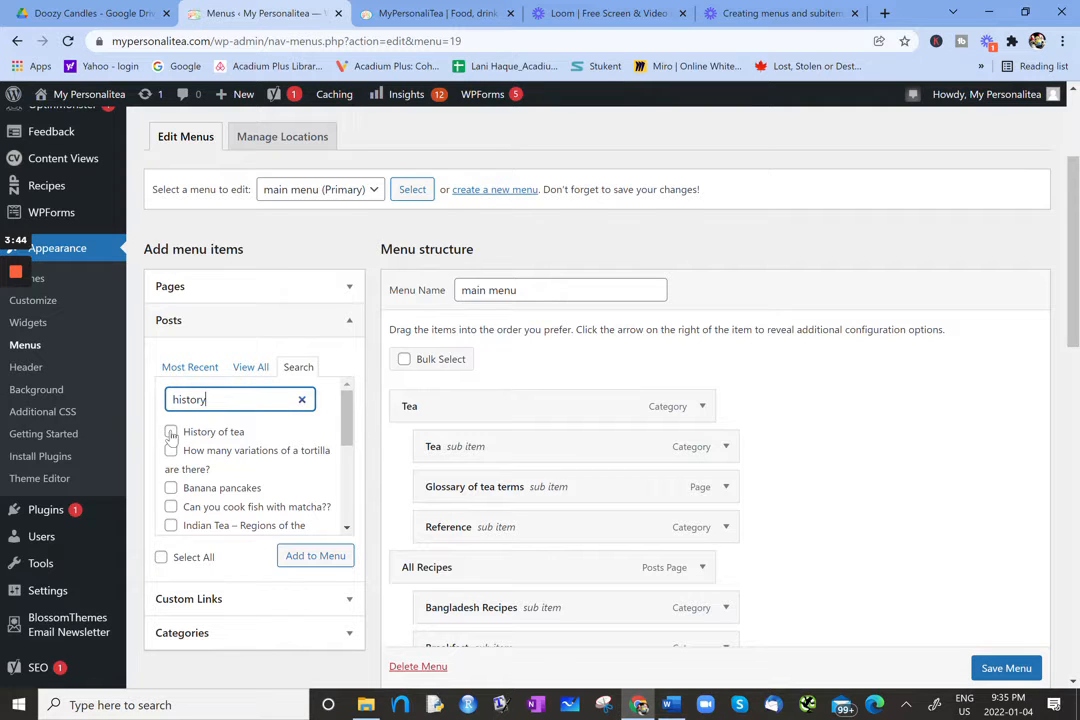
left_click(171, 433)
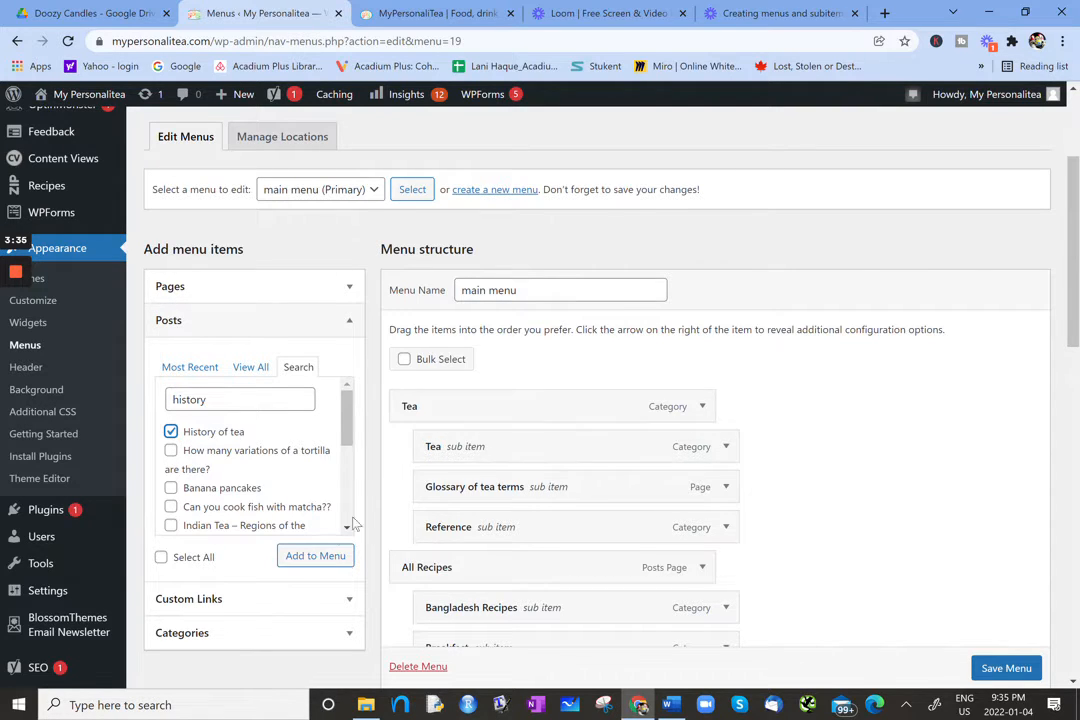
left_click(318, 561)
Nest the History of tea item as a sub item beneath Glossary of tea terms and save the menu.
left_click_drag(1077, 280, 1063, 655)
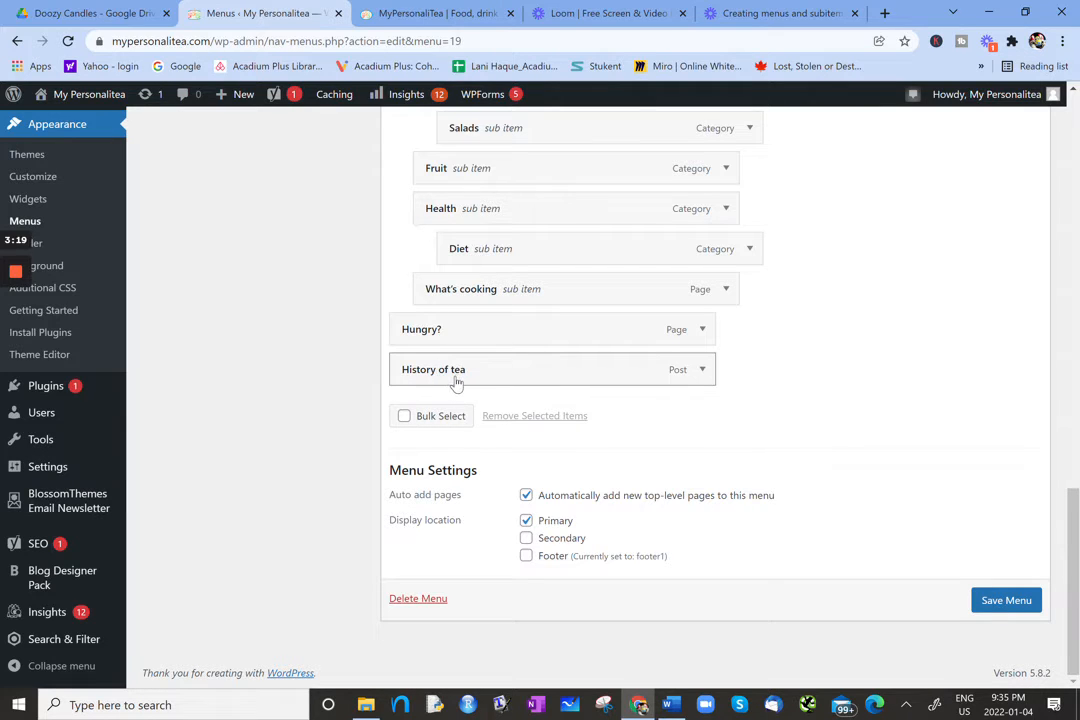
left_click_drag(487, 376, 507, 307)
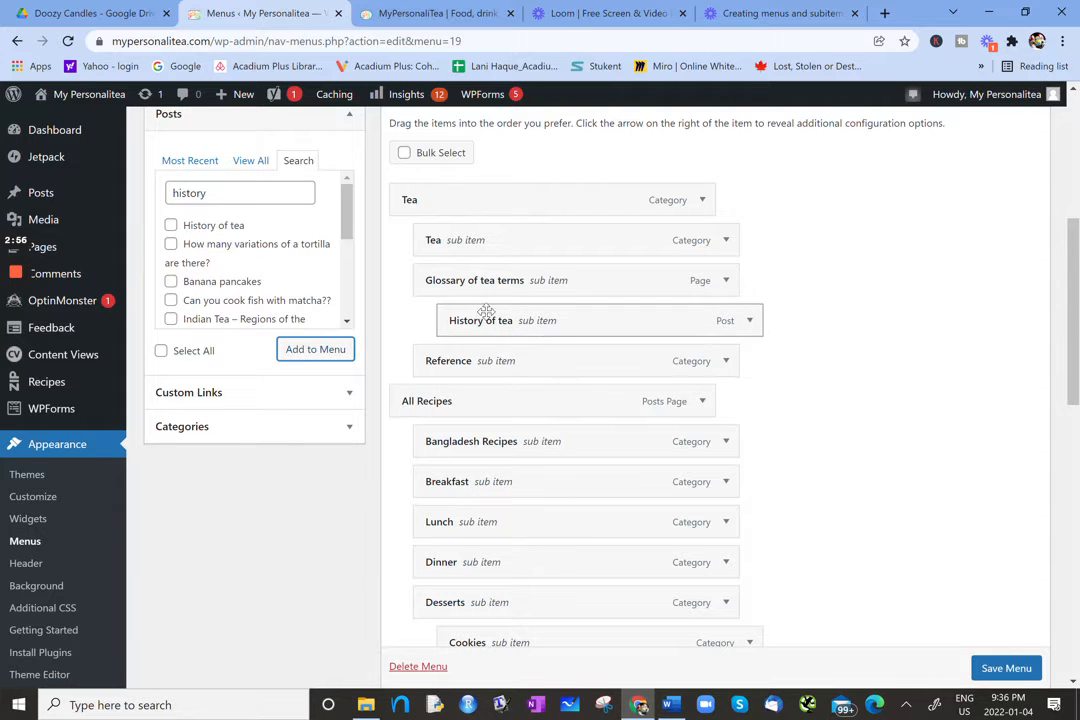
left_click(1006, 668)
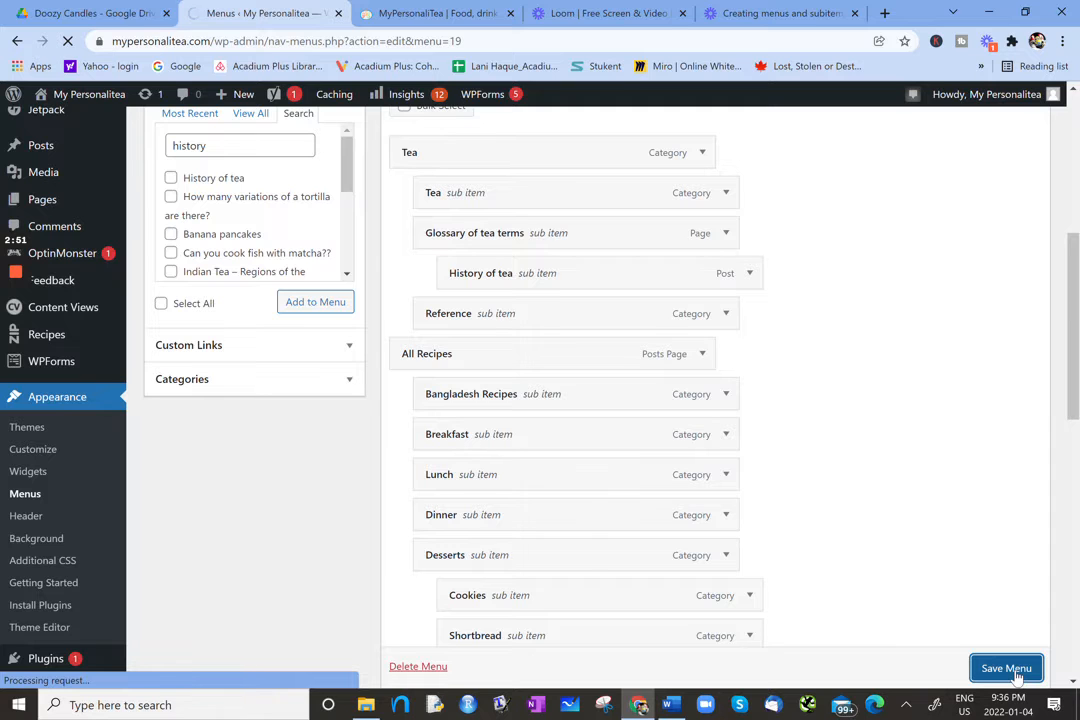
Reload the live site, examine the nested items in the Tea navigation, and open the Tea category page.
left_click(362, 12)
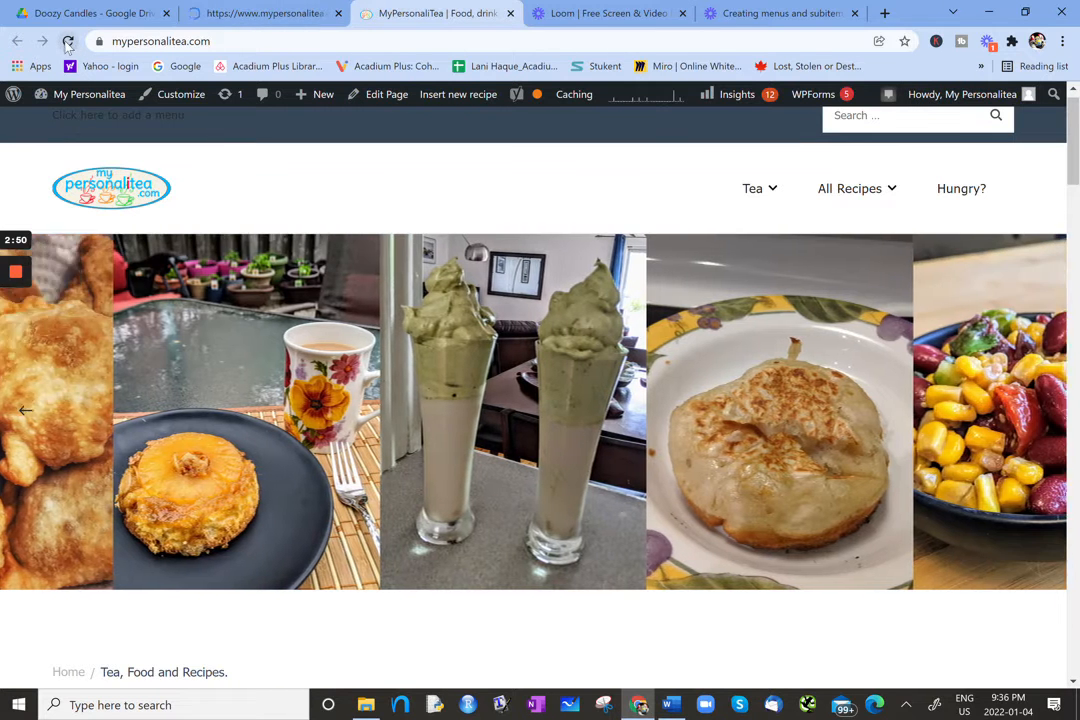
left_click(68, 41)
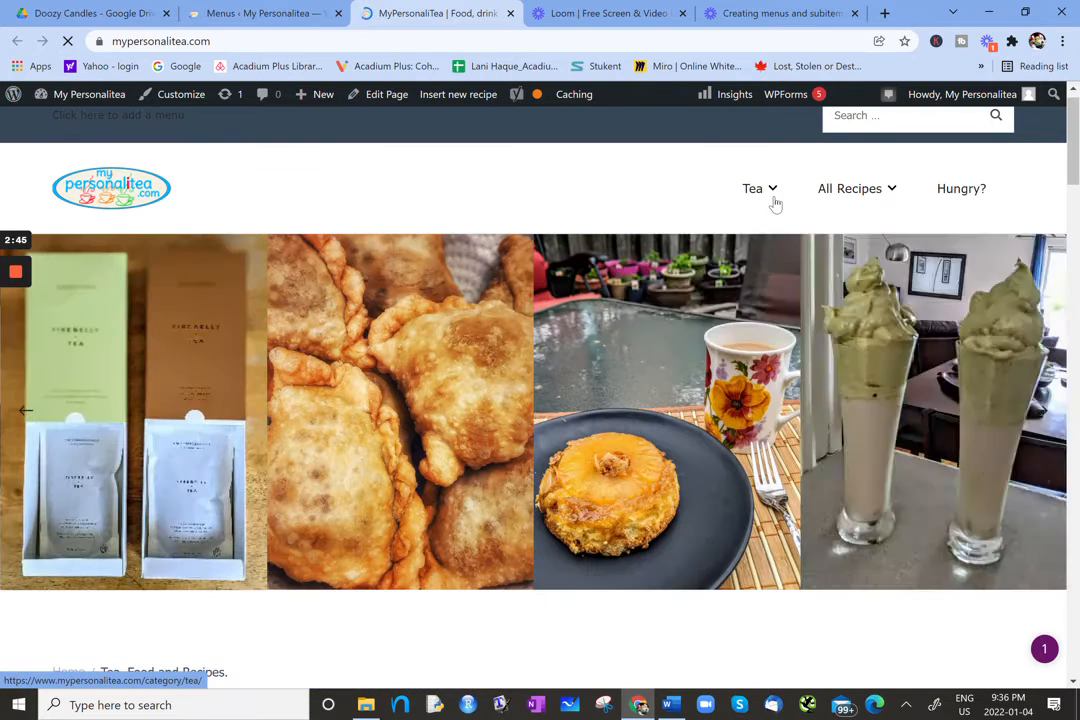
mouse_move(772, 198)
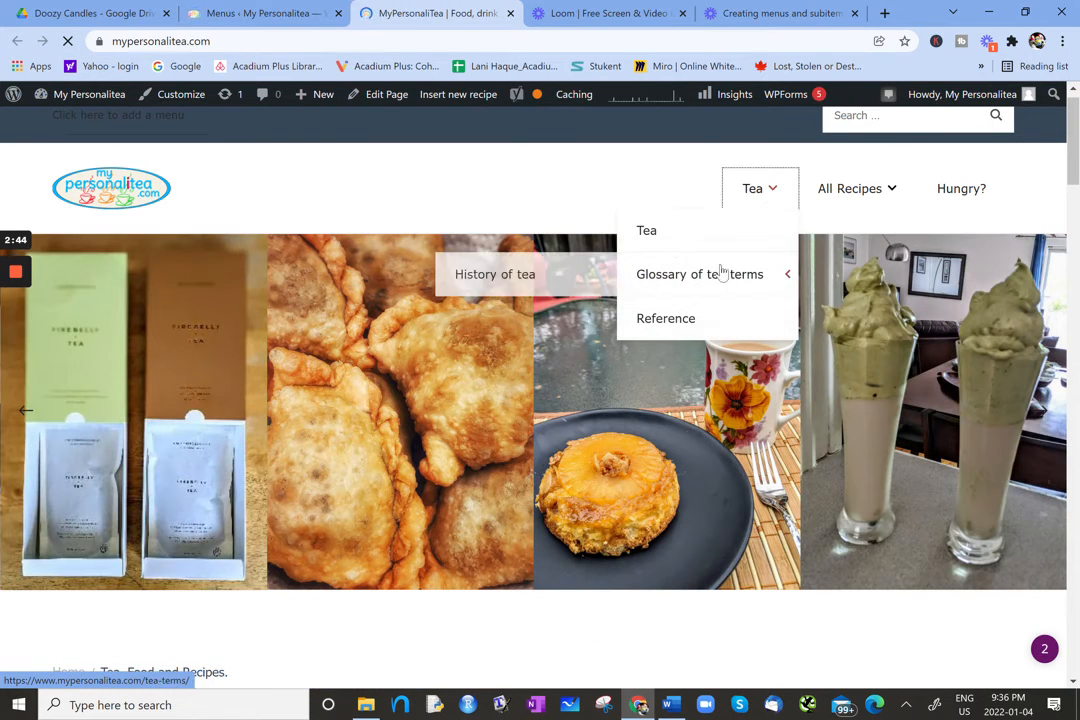
left_click(765, 204)
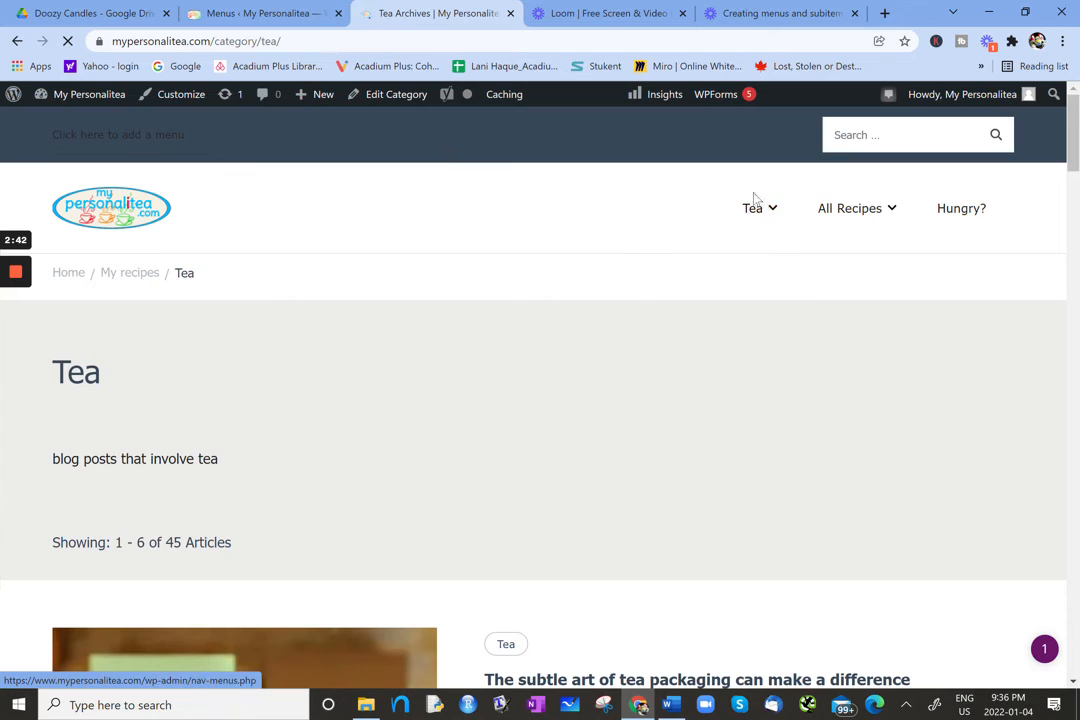
mouse_move(767, 212)
mouse_move(777, 310)
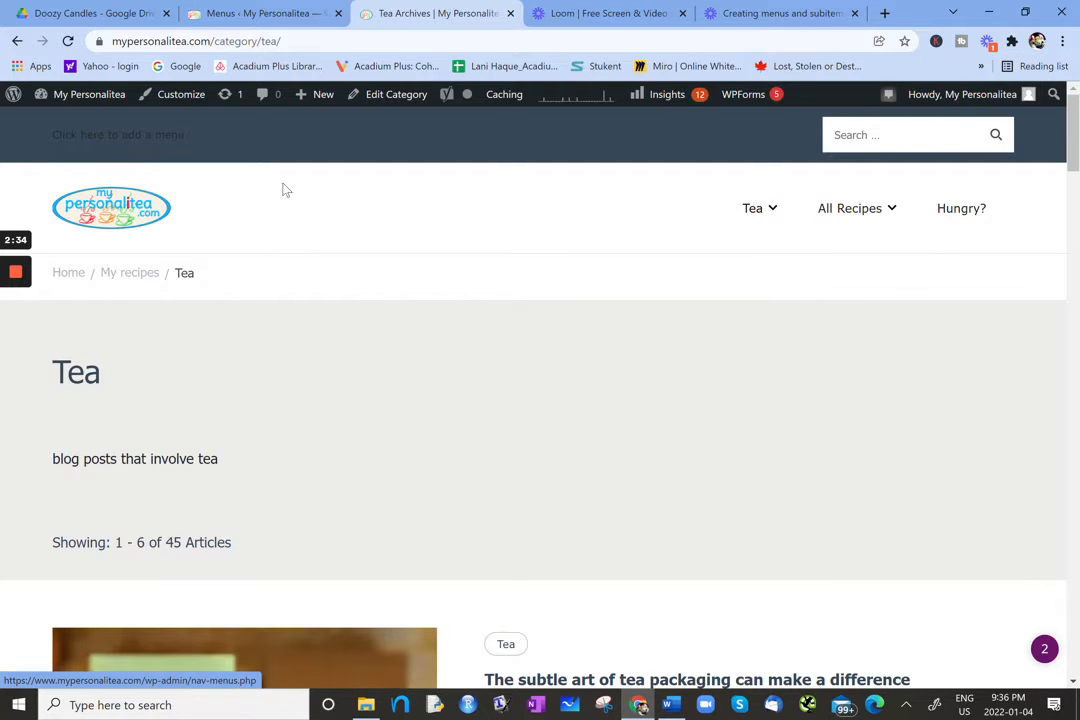
Return to the menu editor and move History of tea up one place, above Glossary of tea terms, then collapse its settings.
left_click(206, 14)
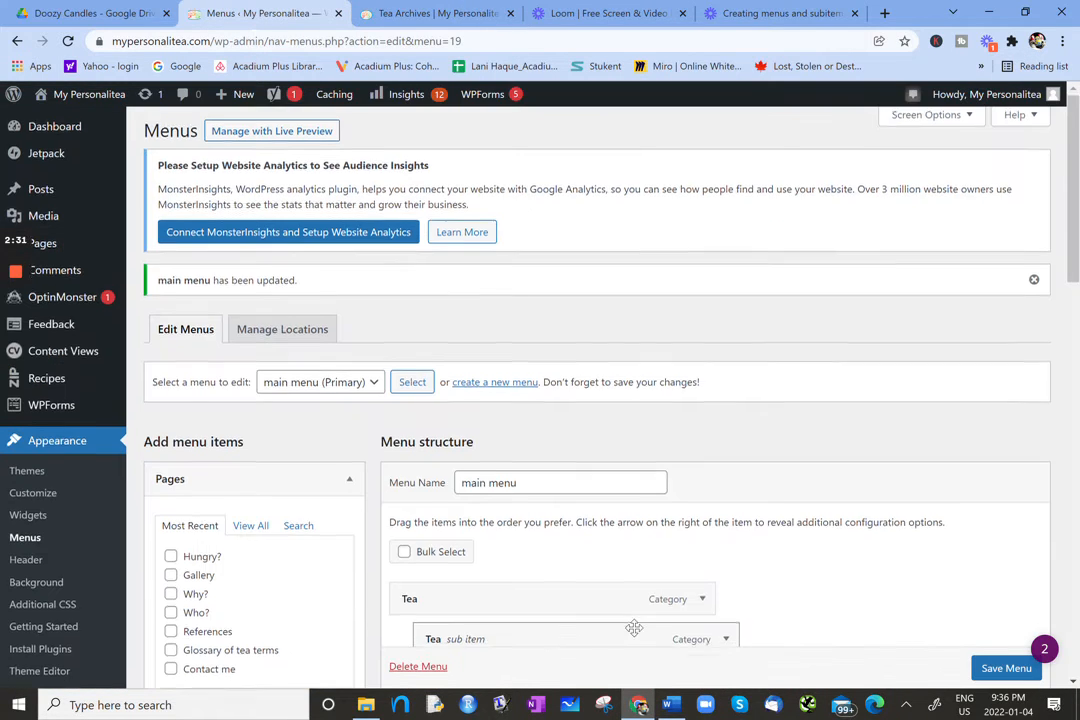
scroll(630, 640, "down", 3)
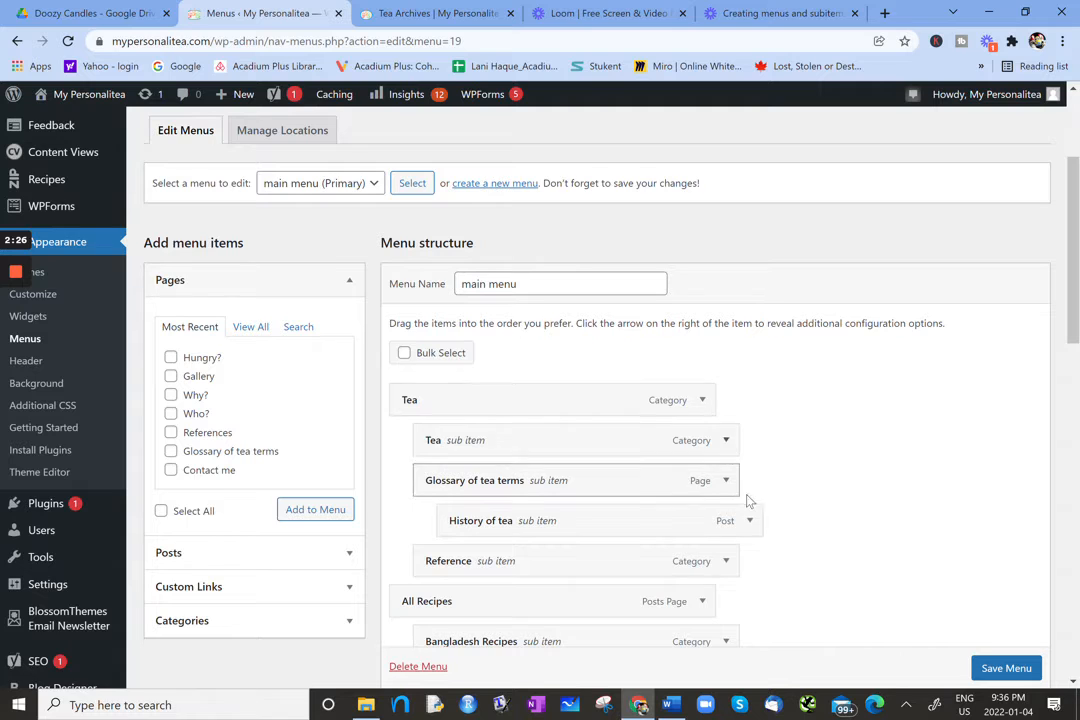
scroll(749, 520, "up", 1)
scroll(745, 530, "up", 3)
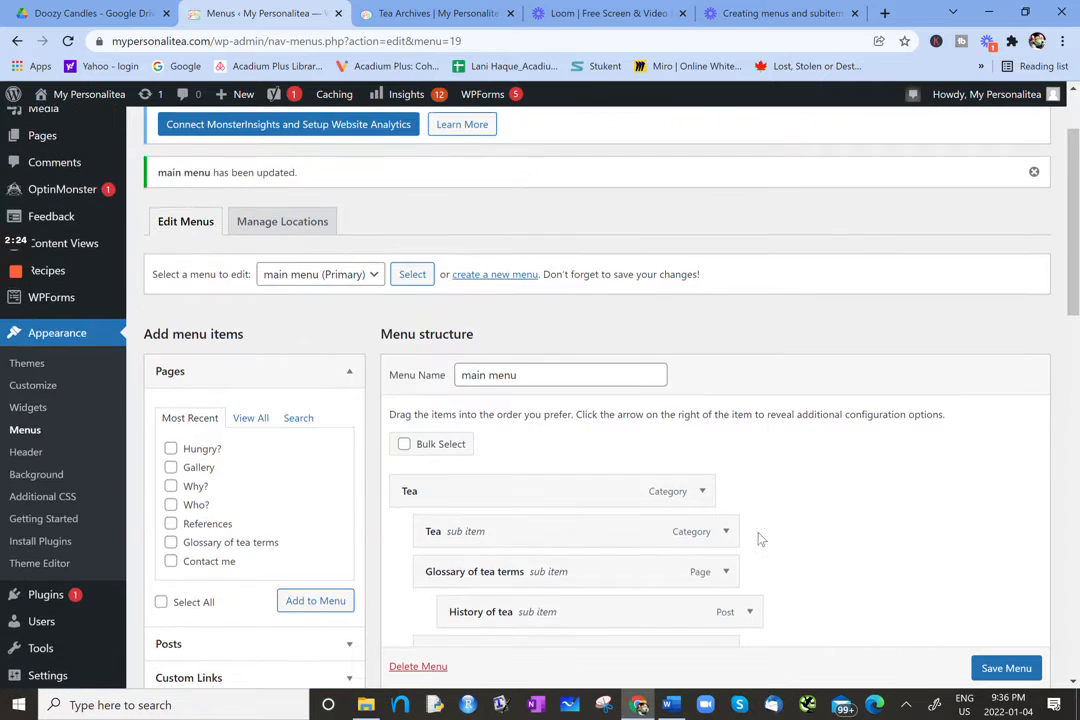
scroll(590, 480, "down", 5)
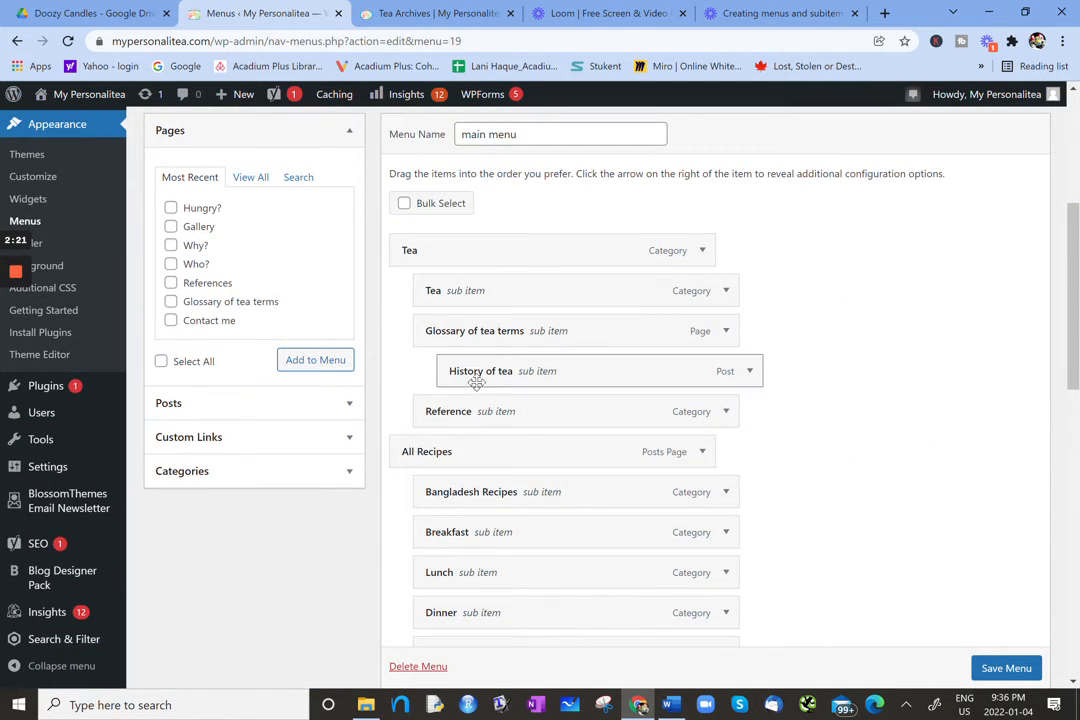
left_click(749, 372)
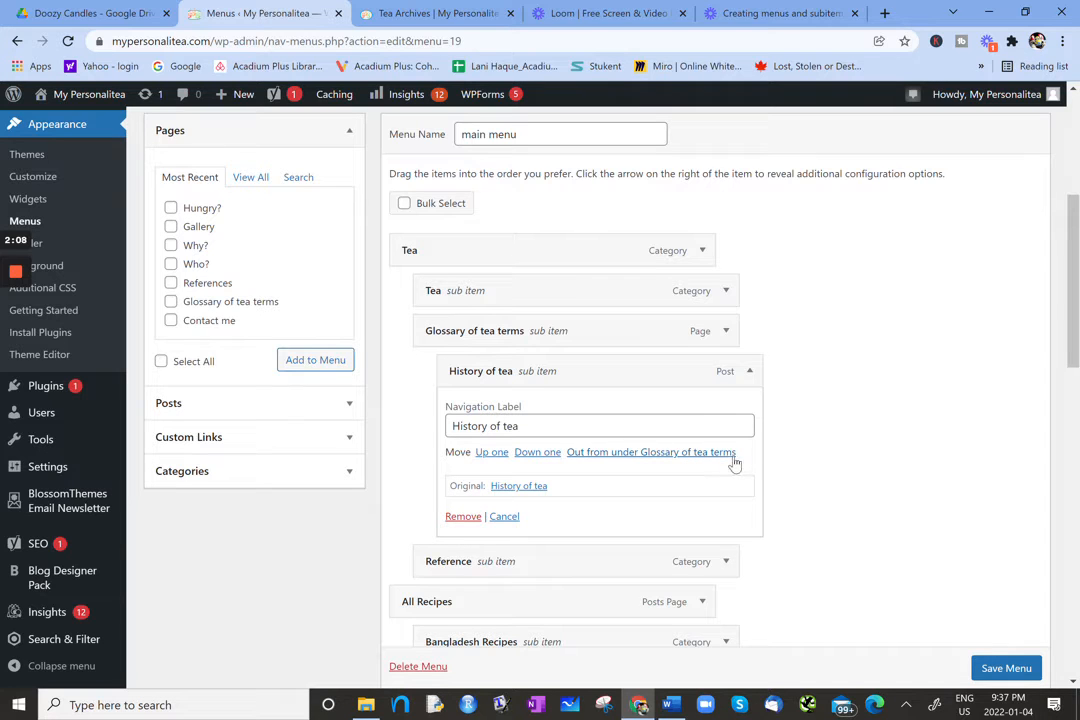
left_click(491, 454)
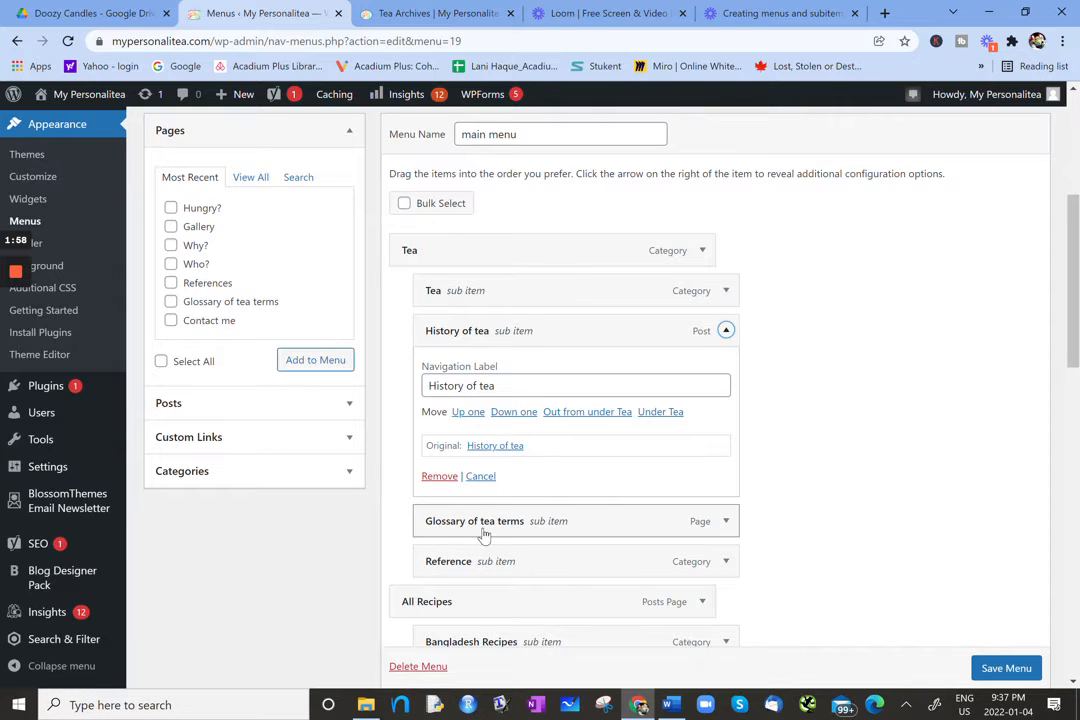
left_click(726, 332)
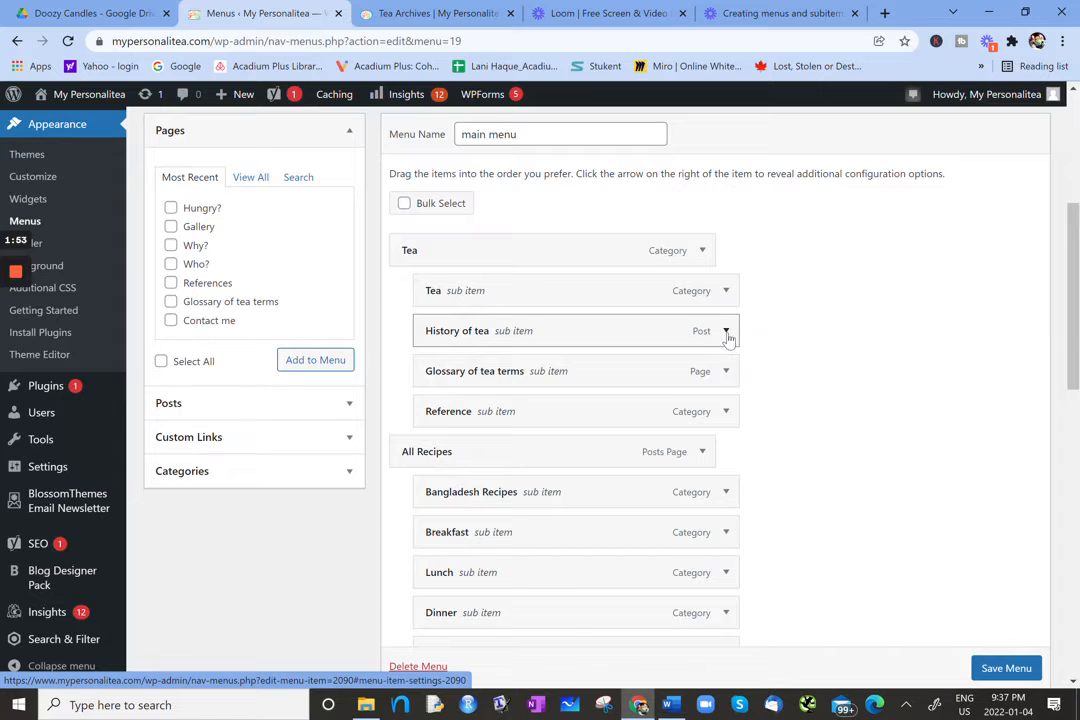
Move History of tea down one place, below Glossary of tea terms, and take it out from under Tea.
left_click(726, 332)
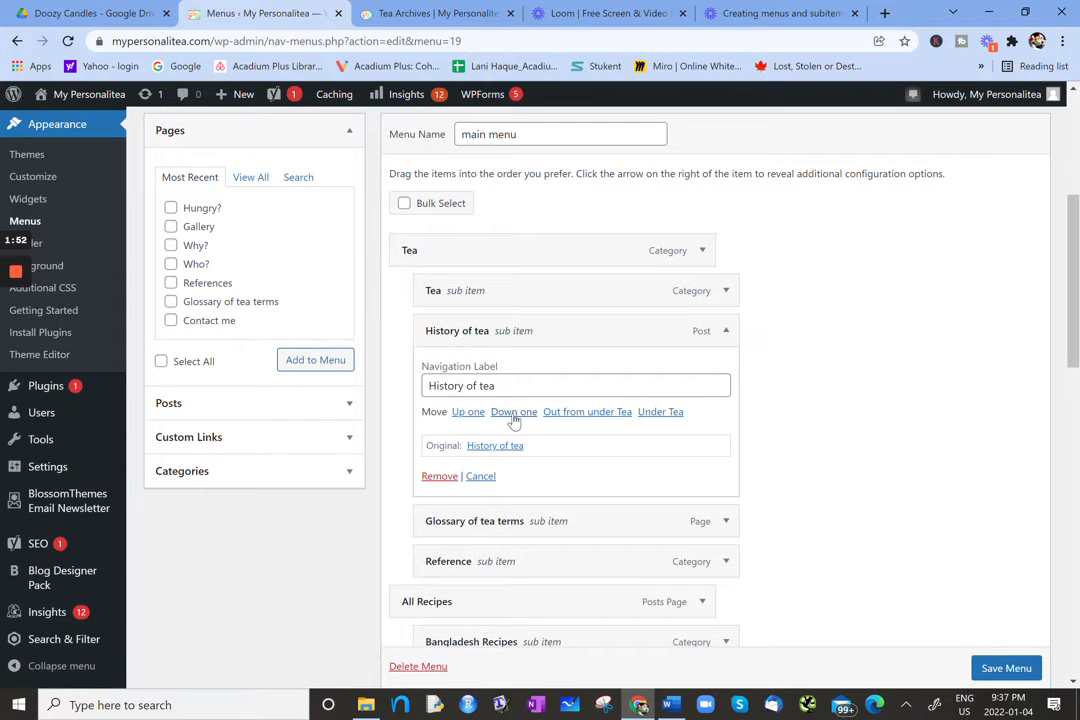
left_click(514, 412)
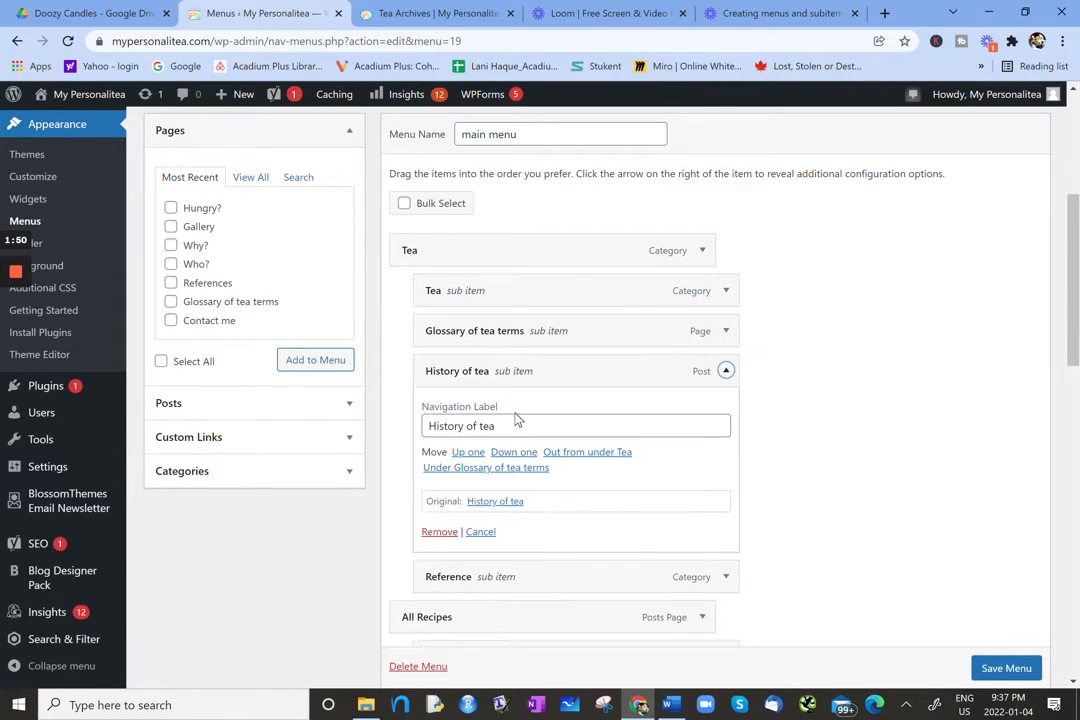
left_click(579, 453)
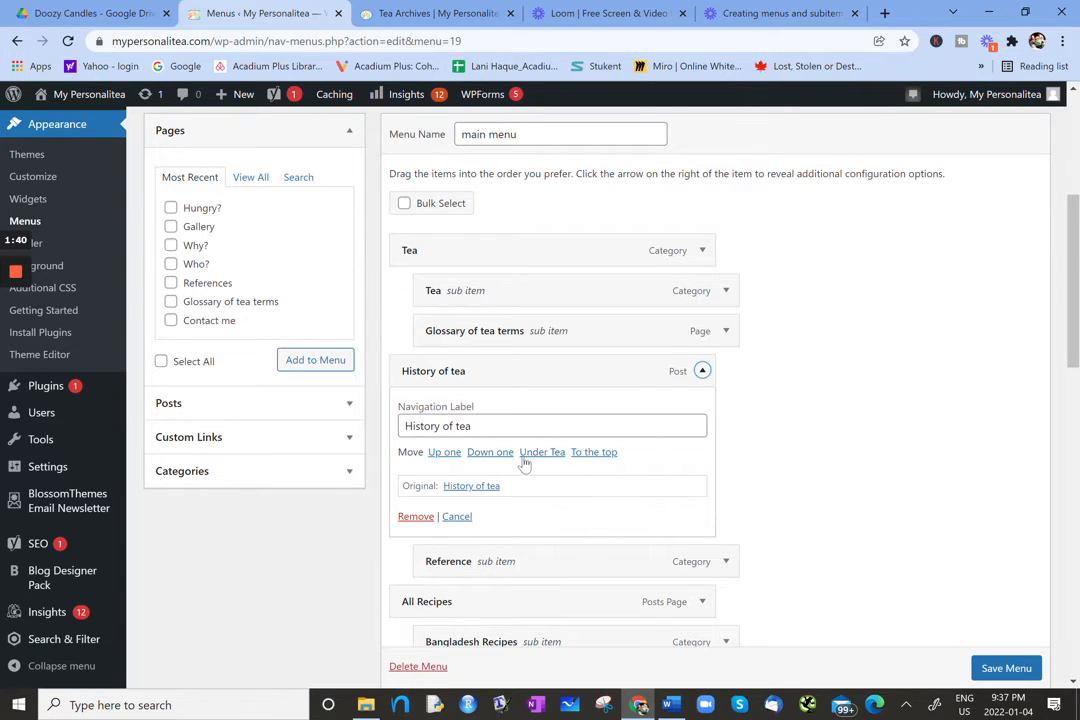
Move History of tea up one place and back down, take it out from under Tea again, and collapse its settings.
left_click(445, 453)
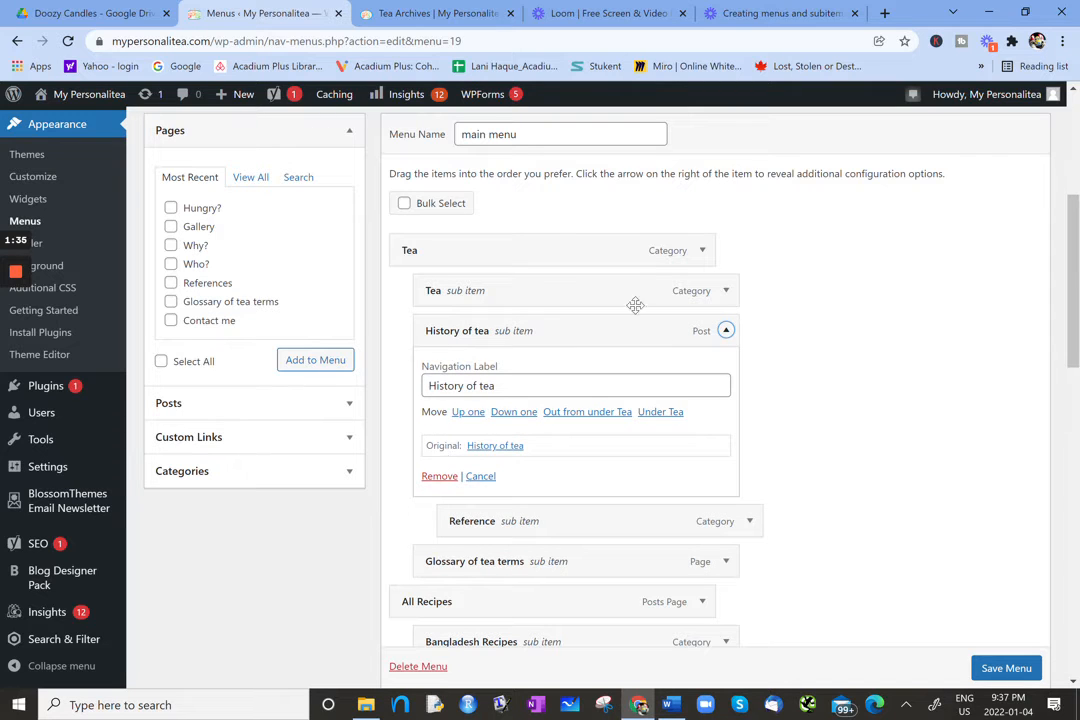
left_click(514, 413)
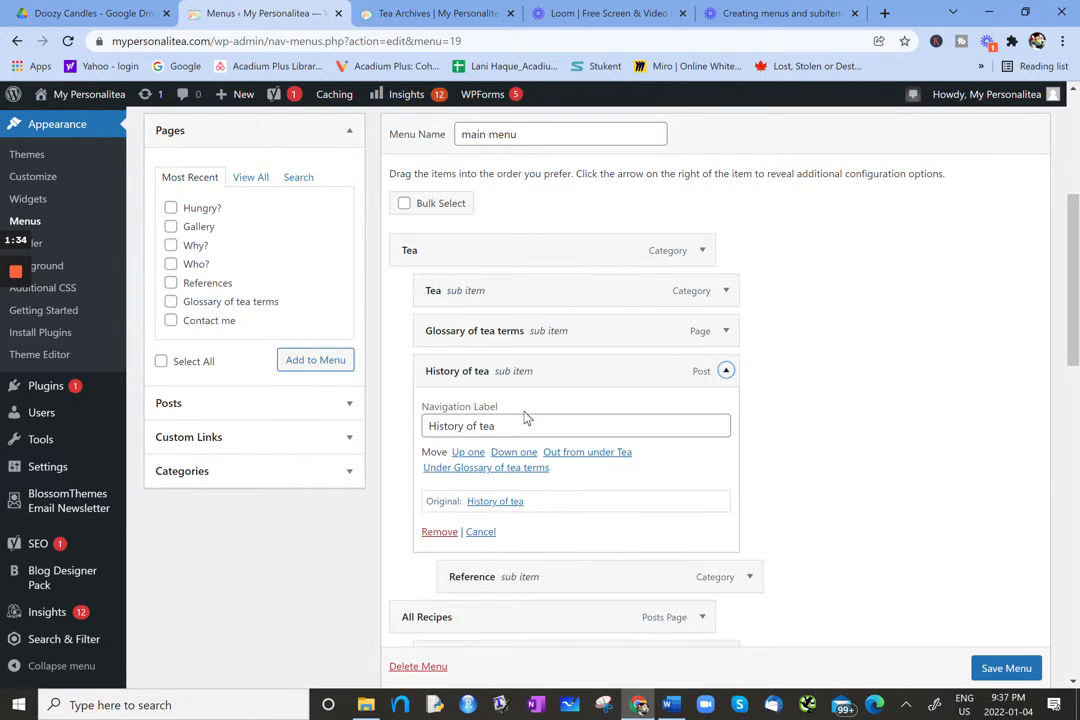
left_click(571, 453)
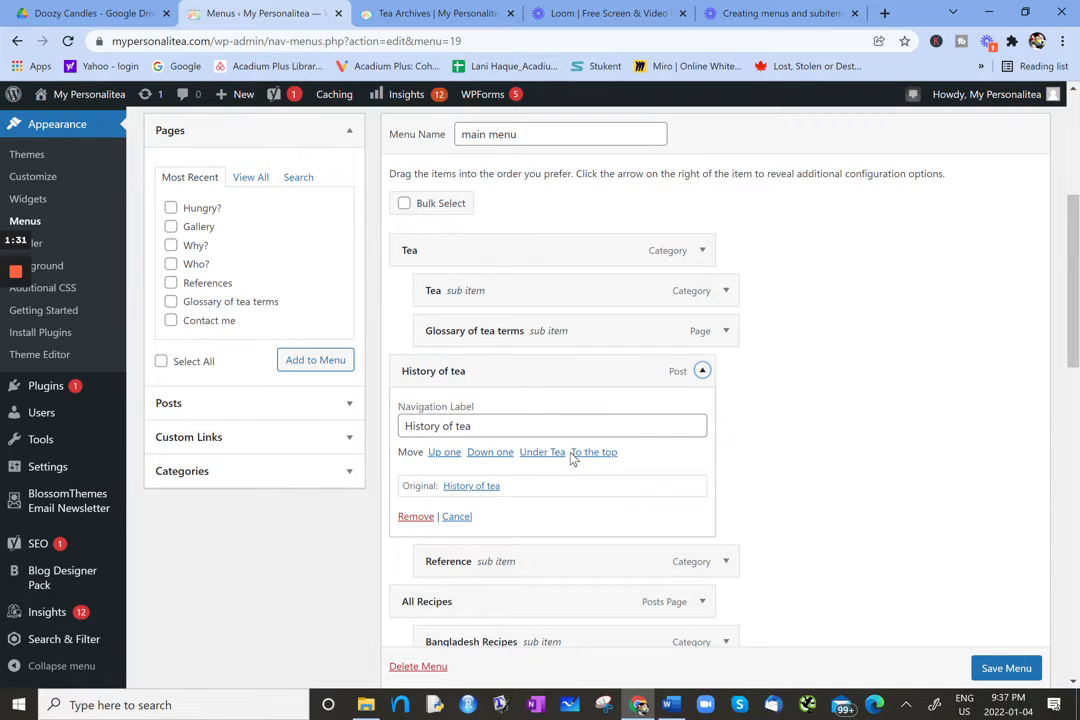
left_click(703, 373)
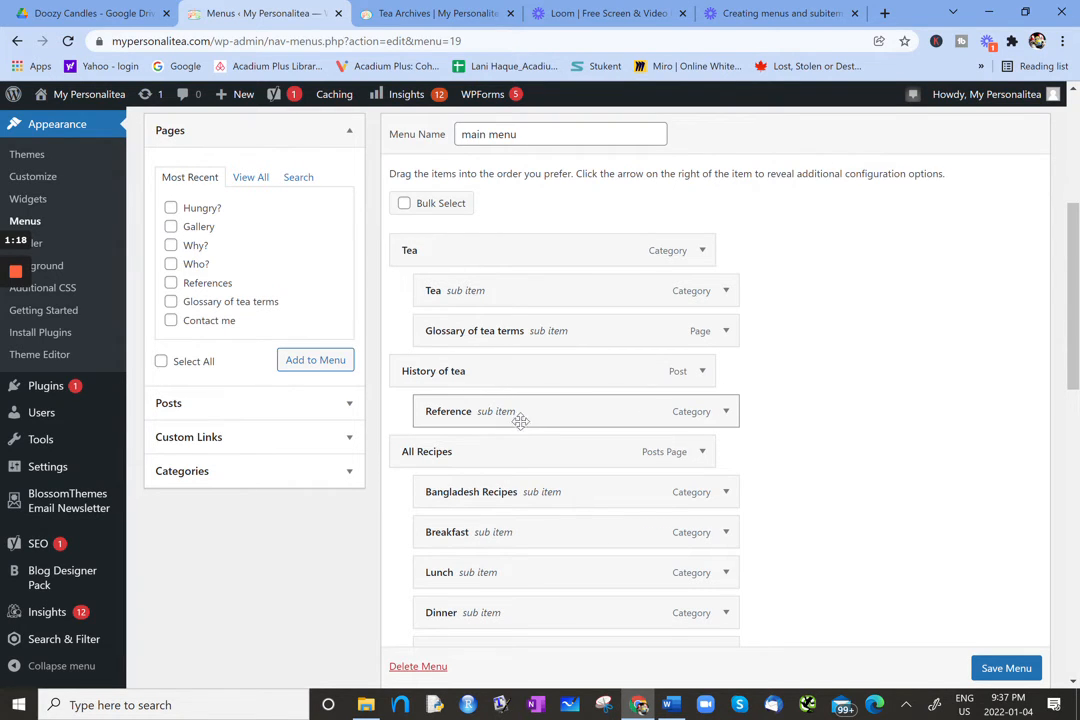
Save the main menu, reload the live site's Tea page, and examine the All Recipes, Tea and History of tea navigation.
scroll(995, 660, "down", 1)
left_click(998, 668)
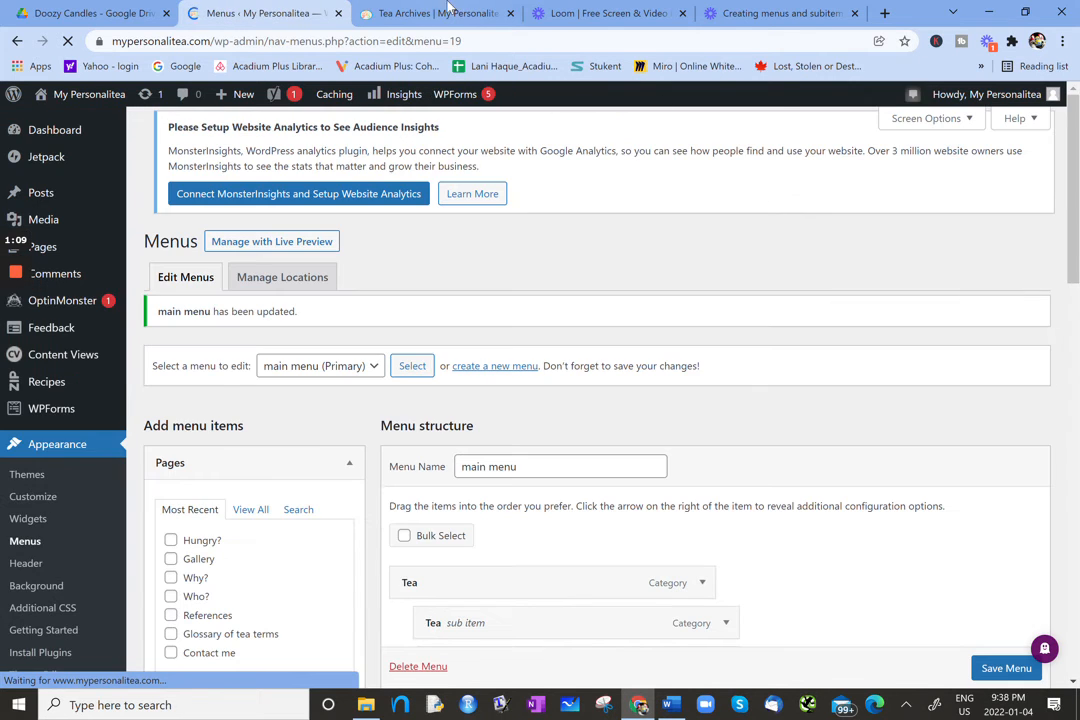
left_click(444, 12)
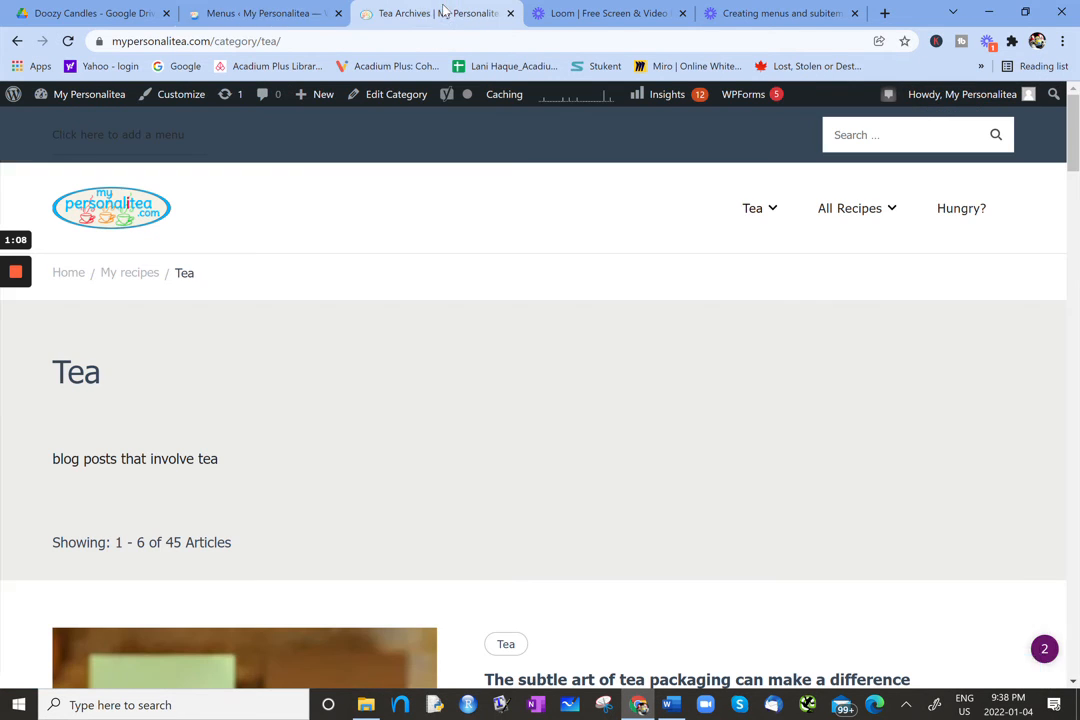
left_click(67, 41)
mouse_move(829, 222)
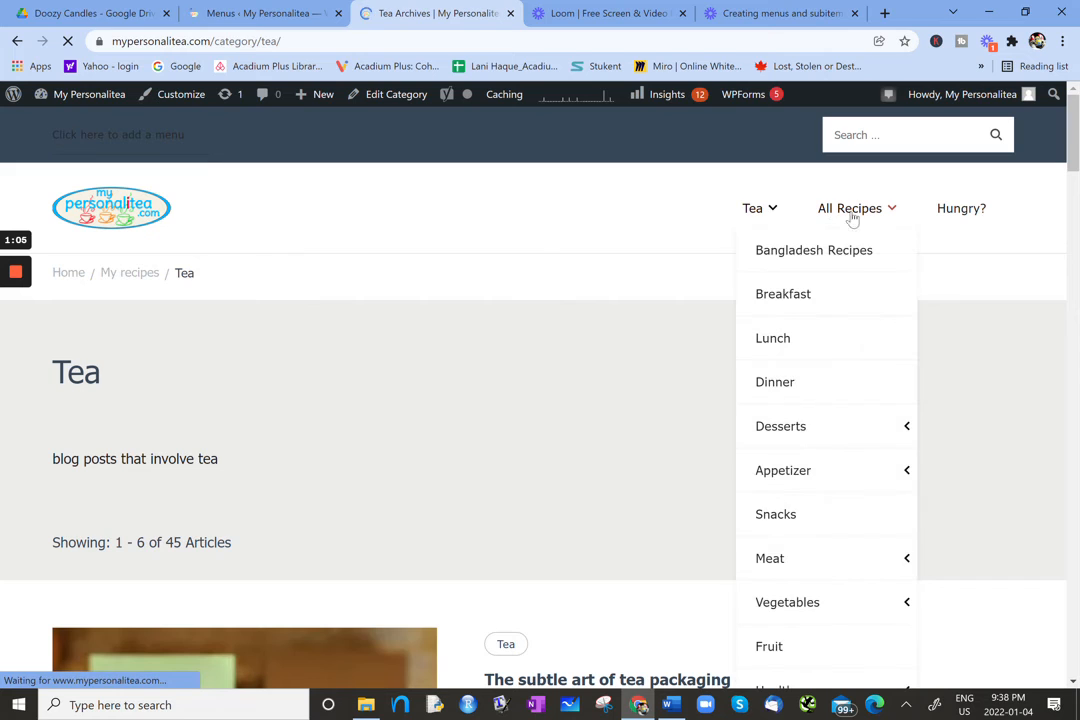
mouse_move(731, 207)
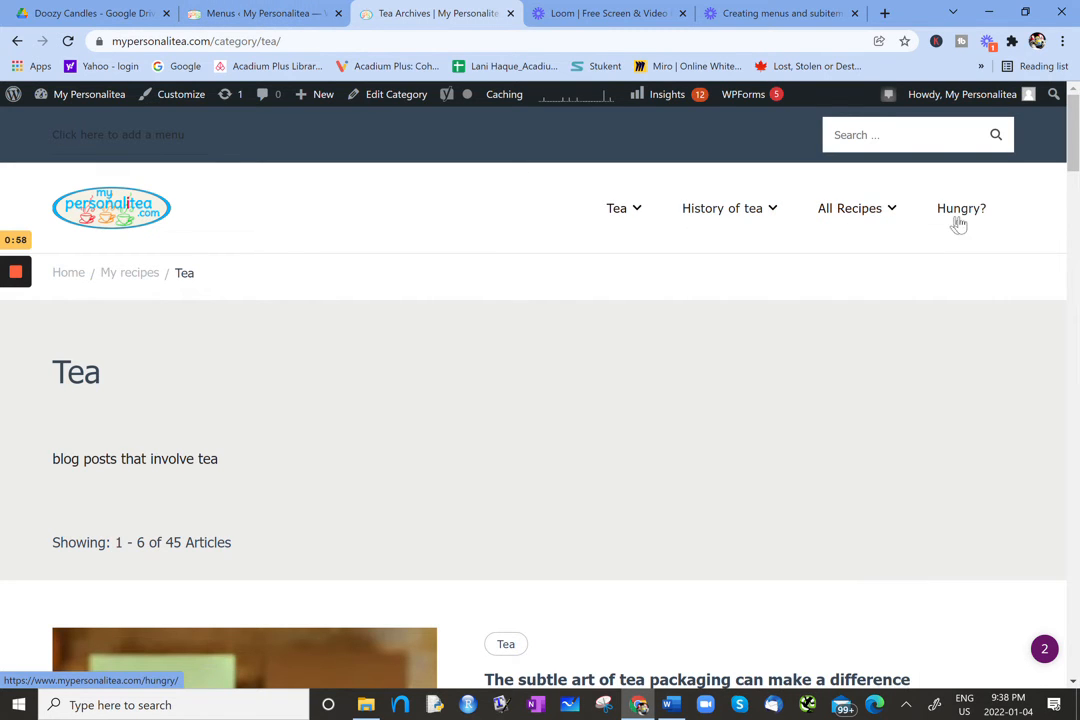
mouse_move(677, 219)
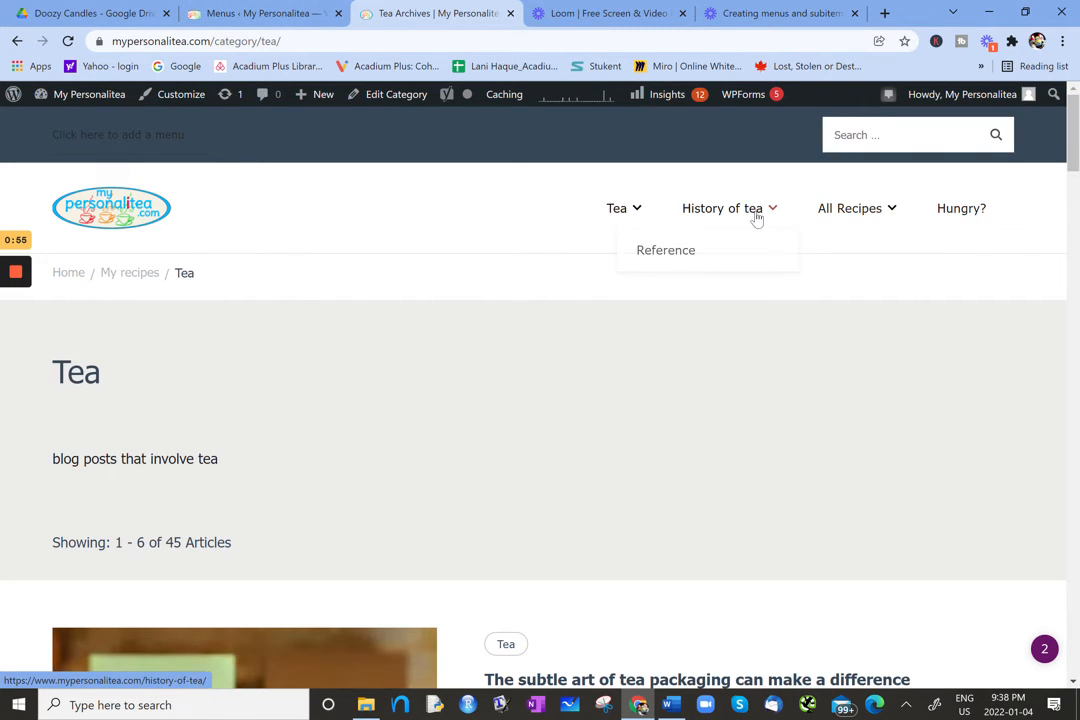
mouse_move(637, 217)
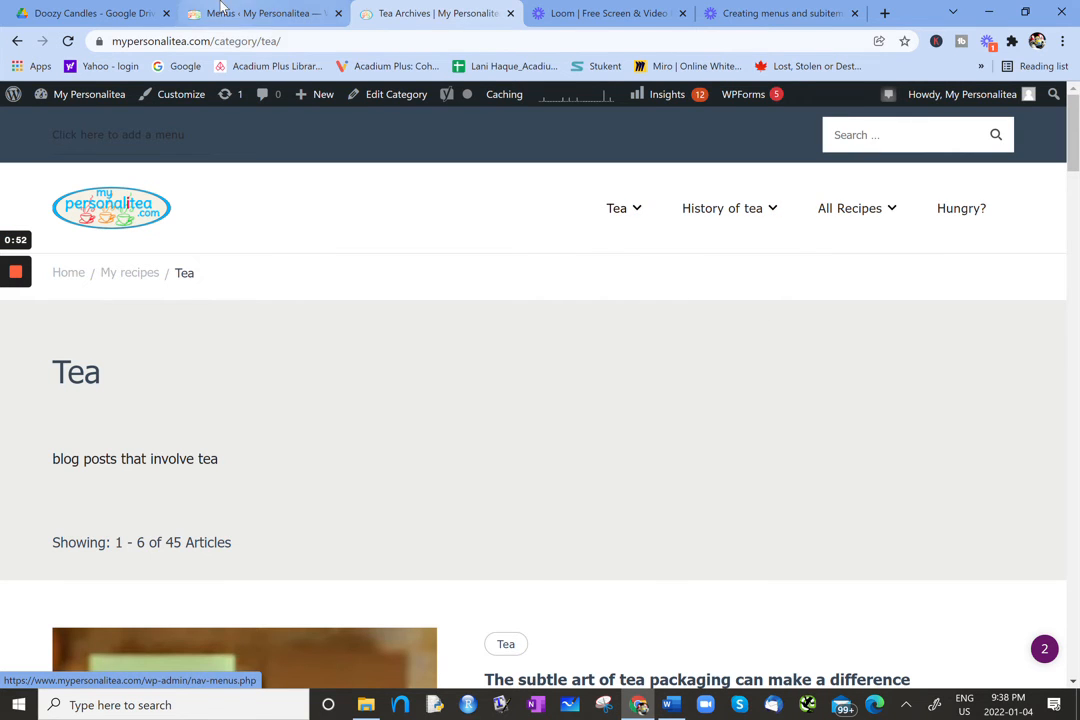
Return to the menu editor, move History of tea under Tea as a sub item, and collapse its settings.
left_click(262, 13)
scroll(541, 521, "down", 3)
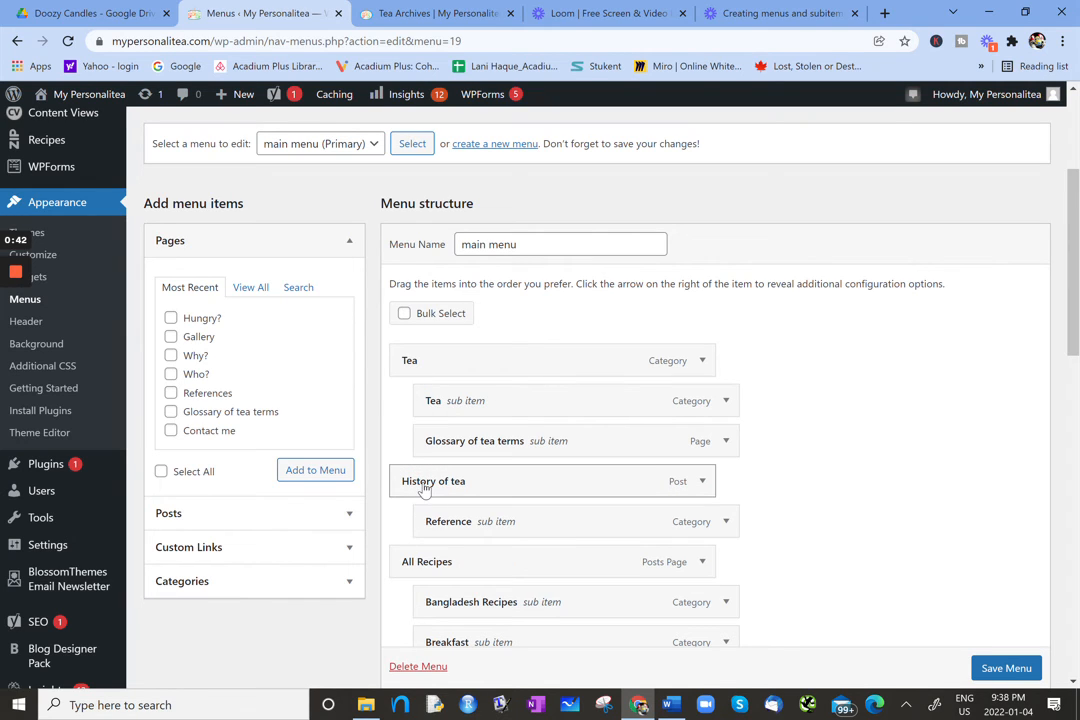
mouse_move(425, 486)
left_mouse_down()
mouse_move(456, 489)
mouse_move(427, 485)
left_mouse_up()
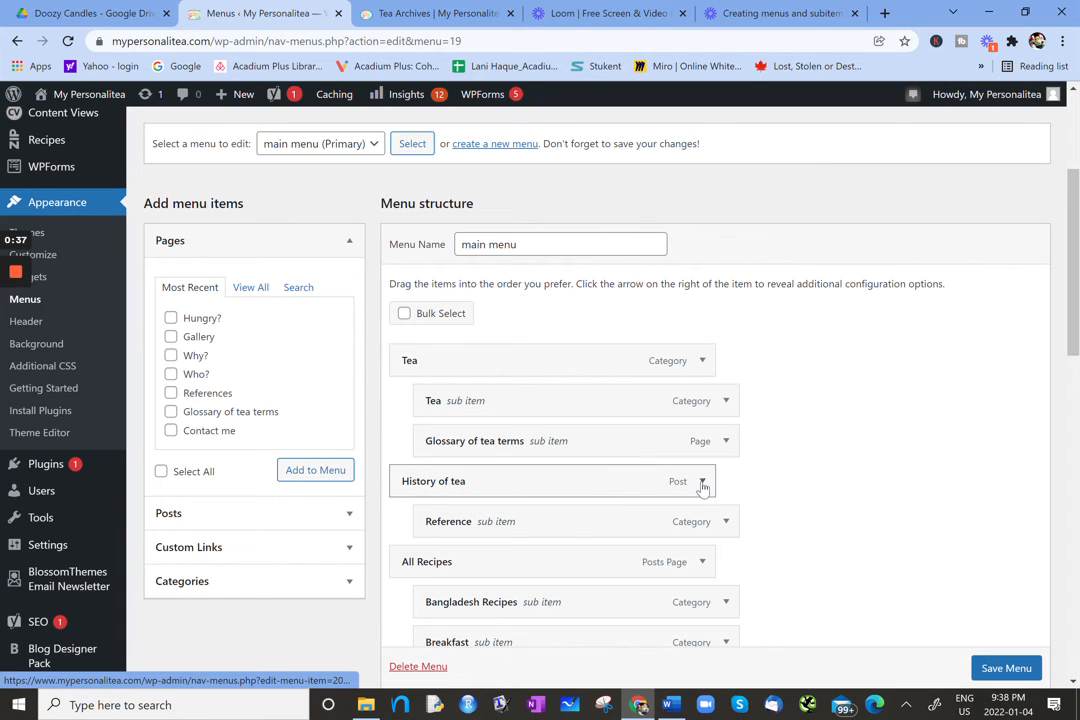
left_click(703, 483)
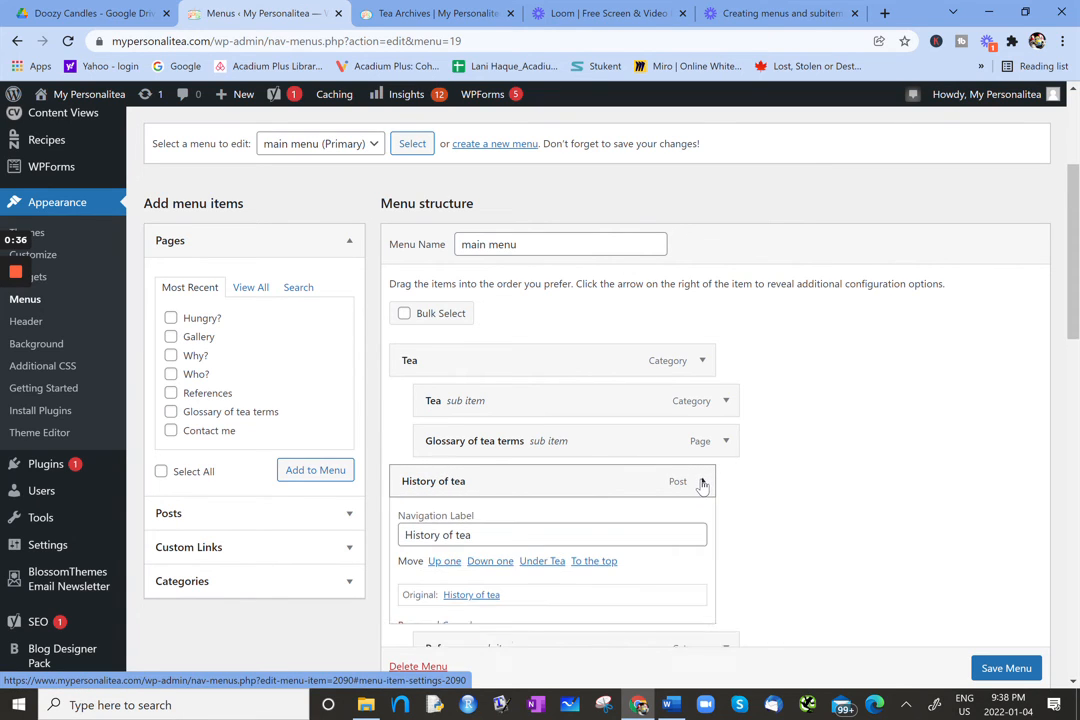
left_click(545, 564)
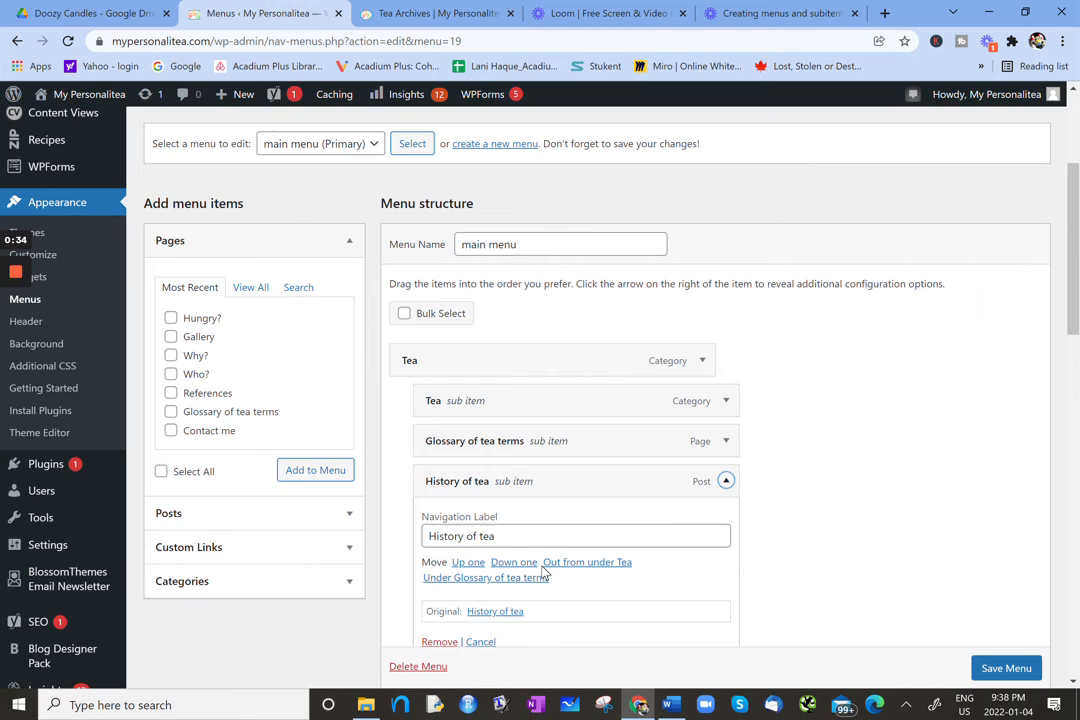
left_click(725, 481)
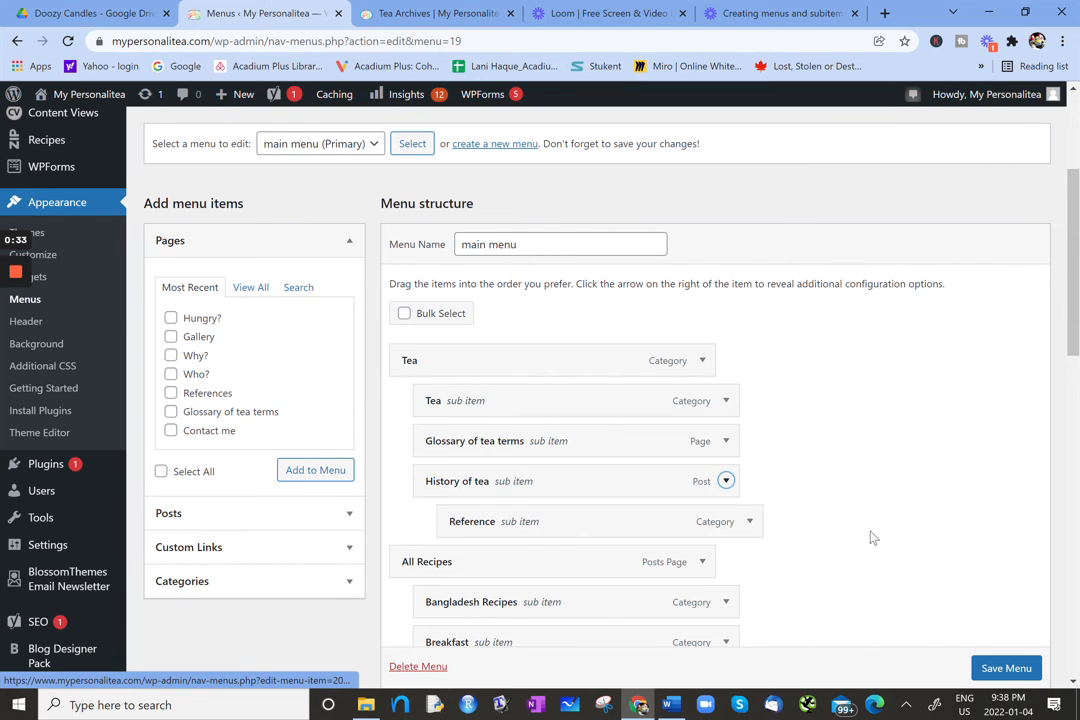
Take Reference out from under History of tea and collapse its settings.
left_click(748, 523)
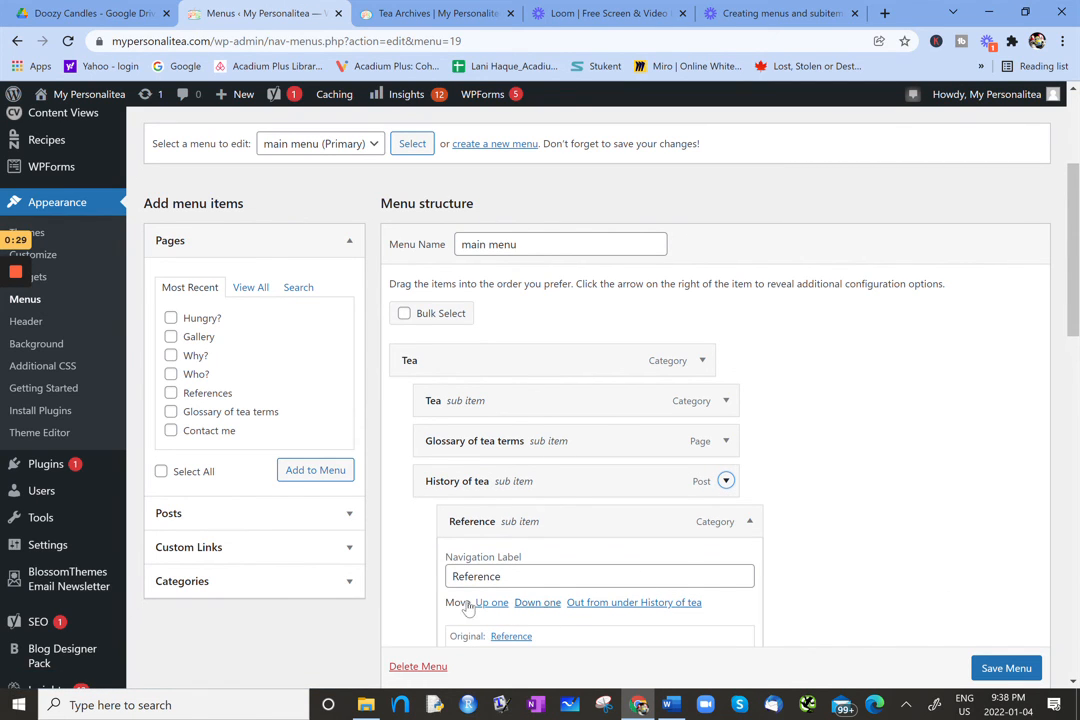
left_click(637, 605)
left_click(726, 521)
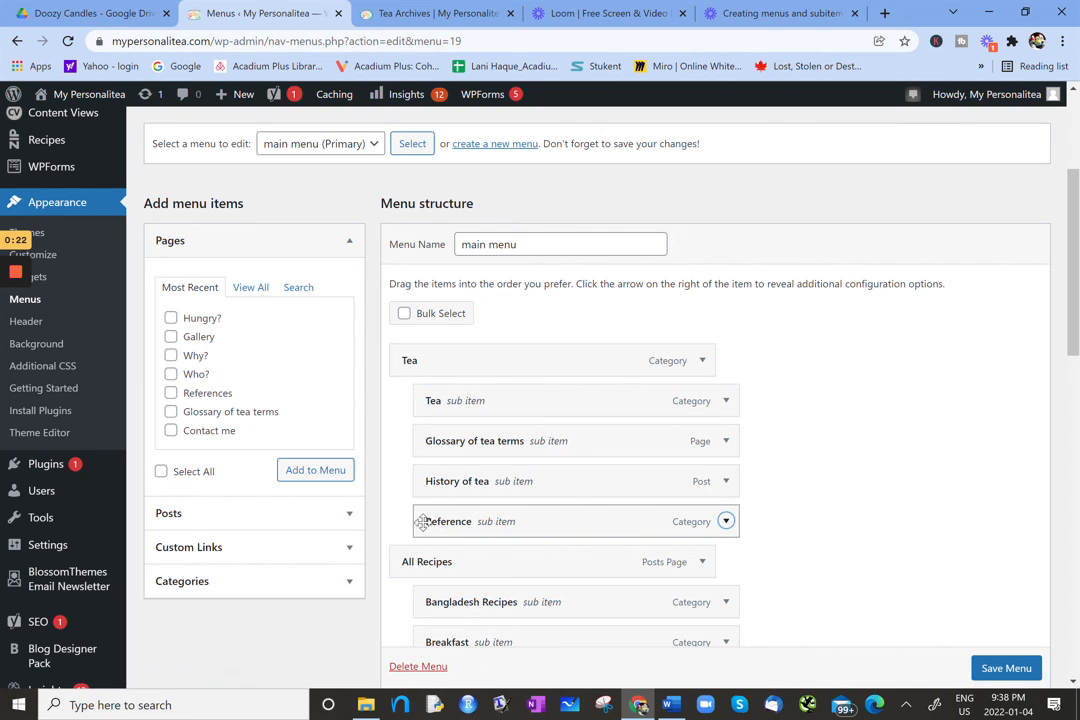
Save the rearranged menu, reload the live site's Tea page, and examine the sub items of the Tea navigation.
left_click(1022, 671)
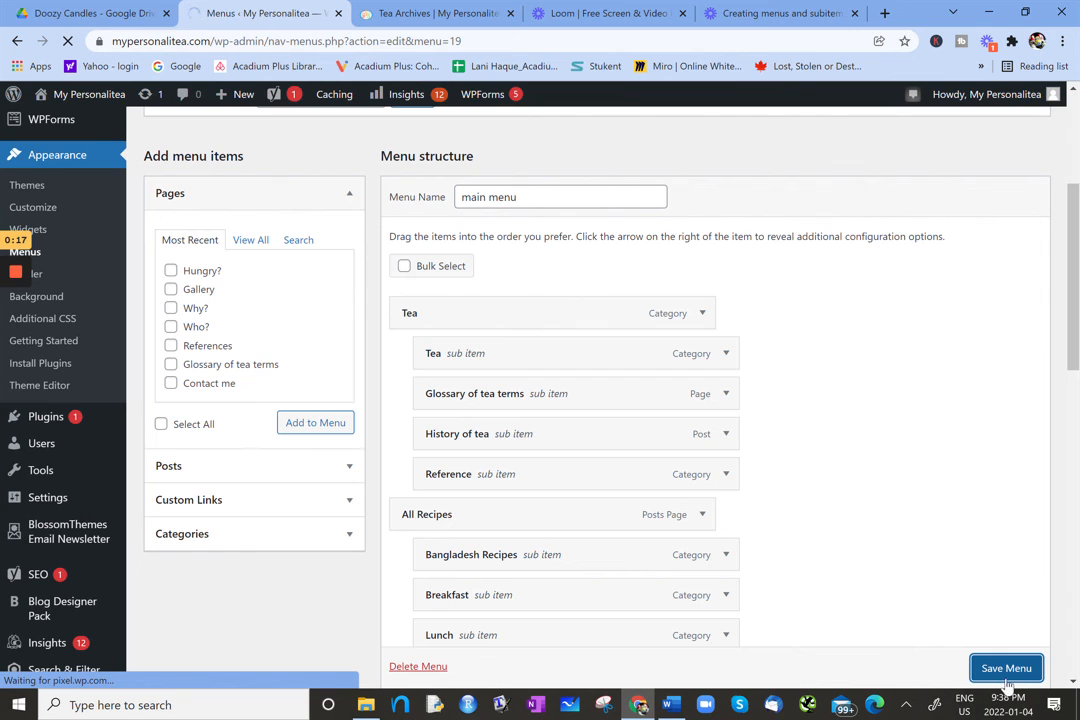
left_click(427, 12)
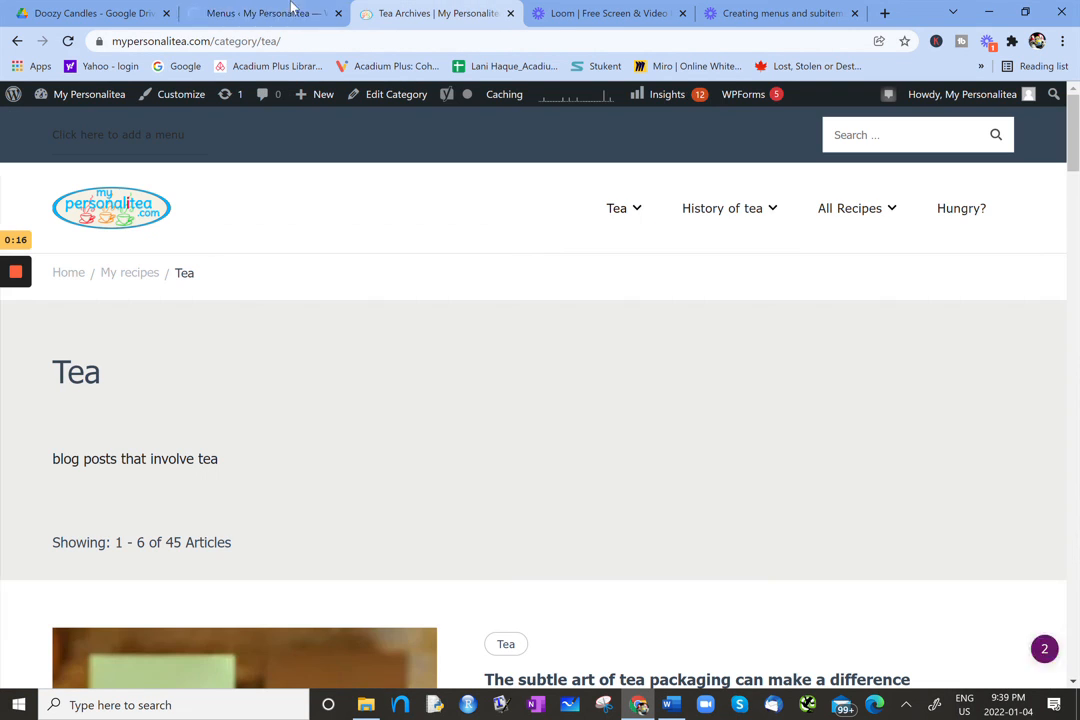
left_click(68, 41)
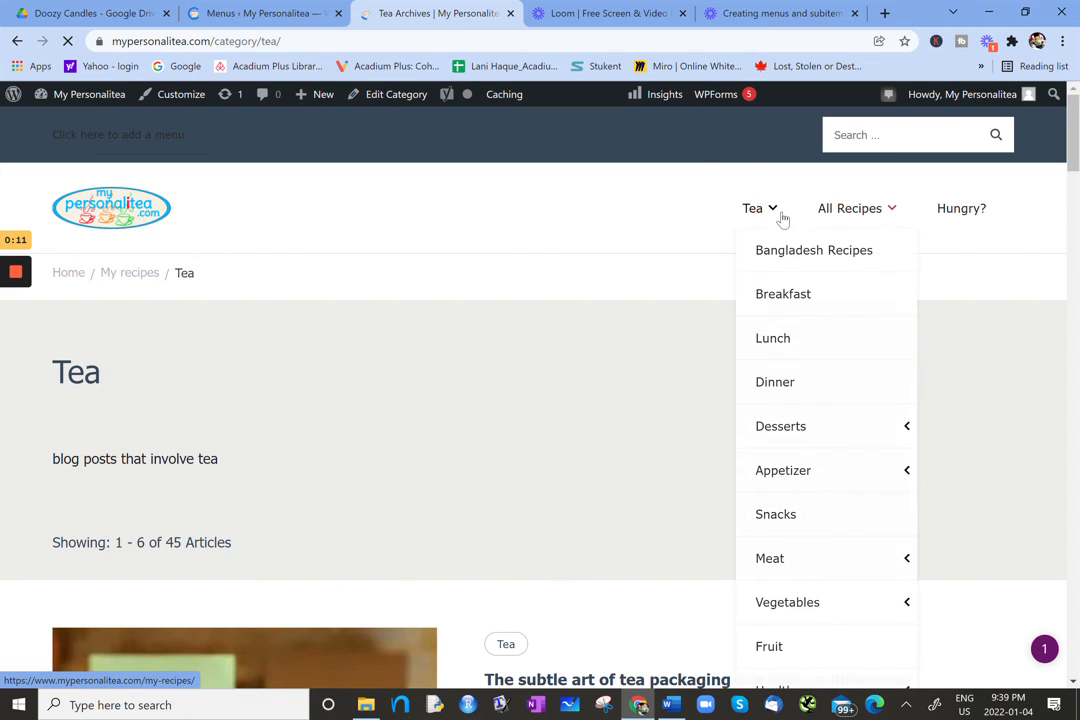
mouse_move(771, 214)
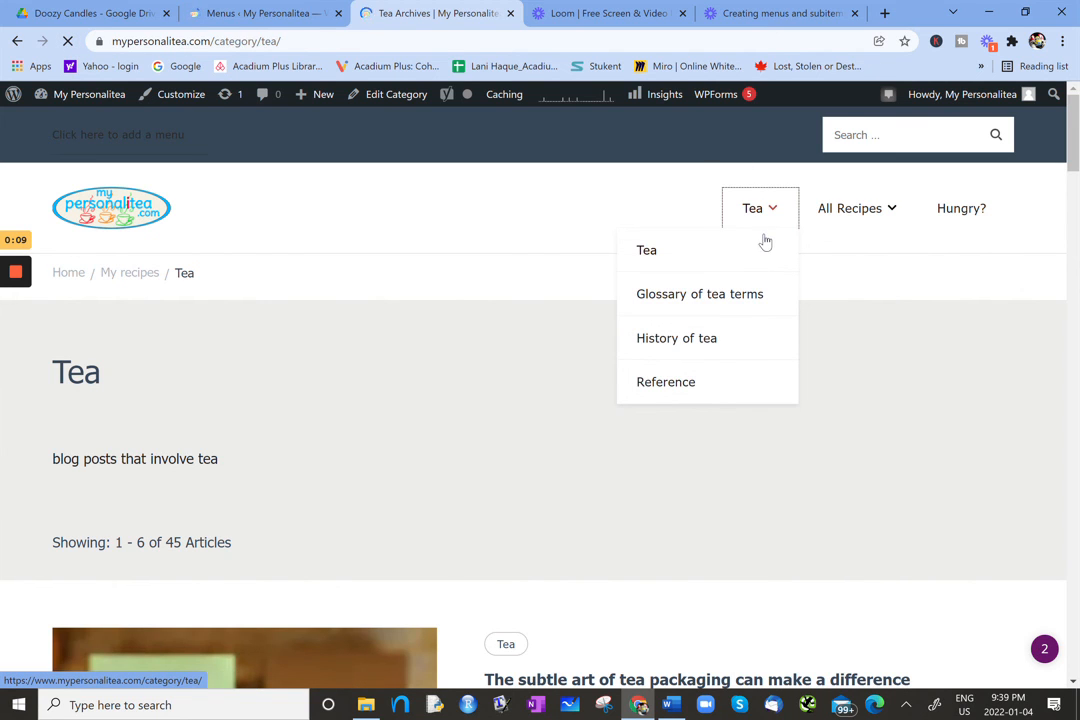